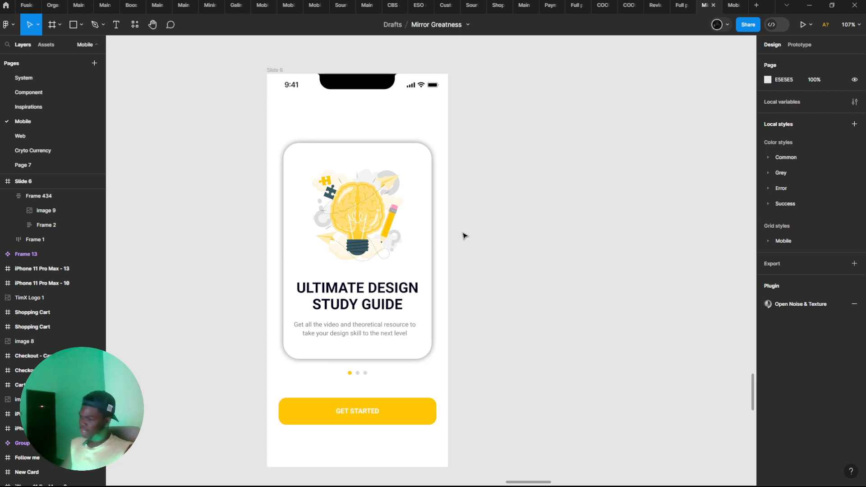
Duplicate the Slide 6 frame and place the copy beside the original
scroll(464, 236, down, 1)
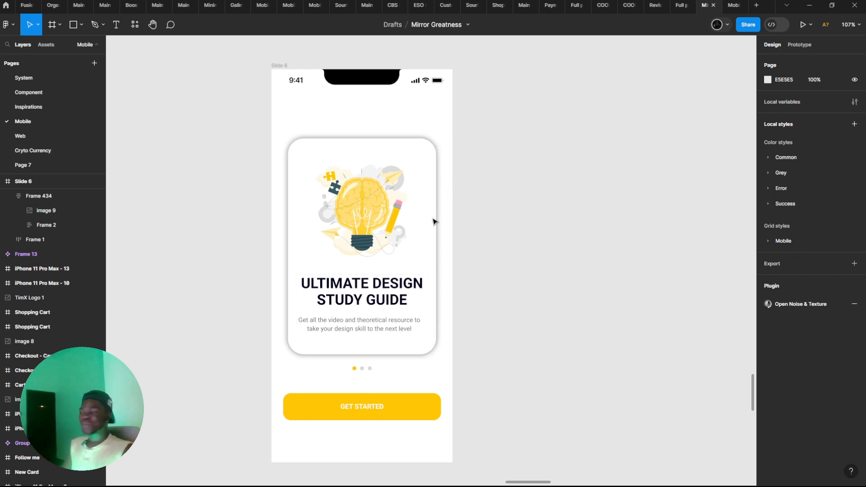
mouse_move(345, 220)
mouse_down()
mouse_move(382, 219)
mouse_move(377, 211)
mouse_move(346, 216)
mouse_up()
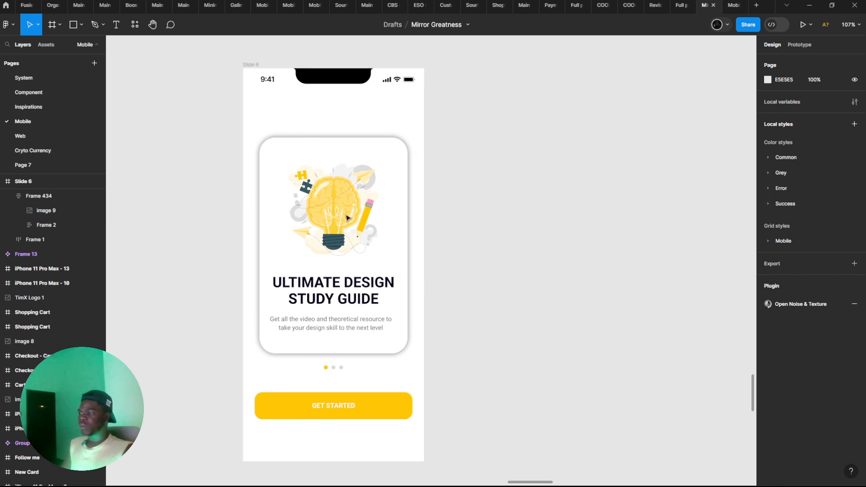
drag(385, 363, 370, 357)
right_click(338, 423)
click(316, 425)
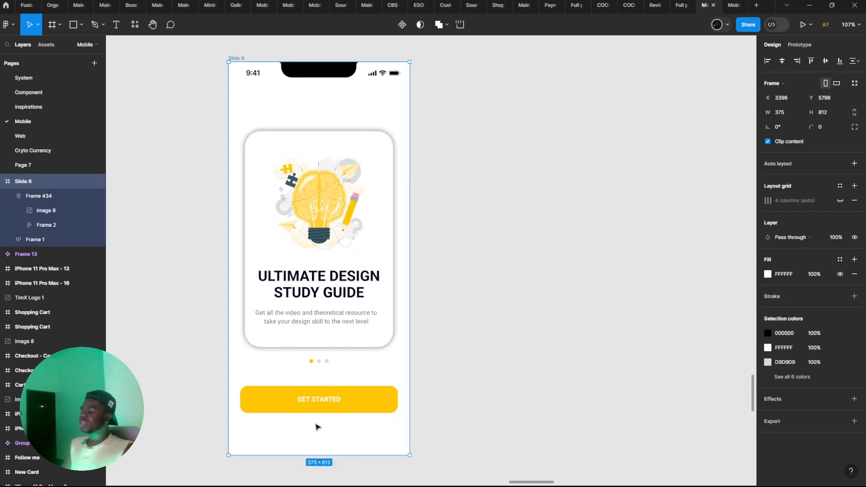
drag(317, 427, 455, 390)
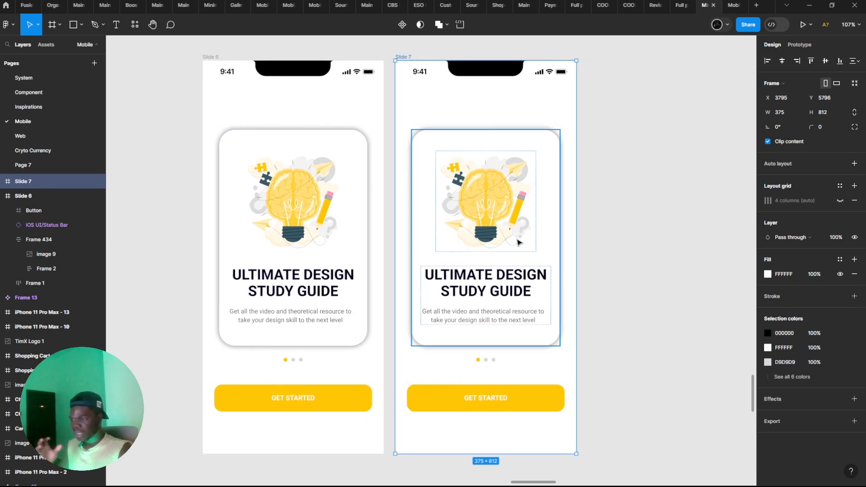
Select the rounded card in the copied slide and open its drop shadow settings
scroll(518, 241, up, 5)
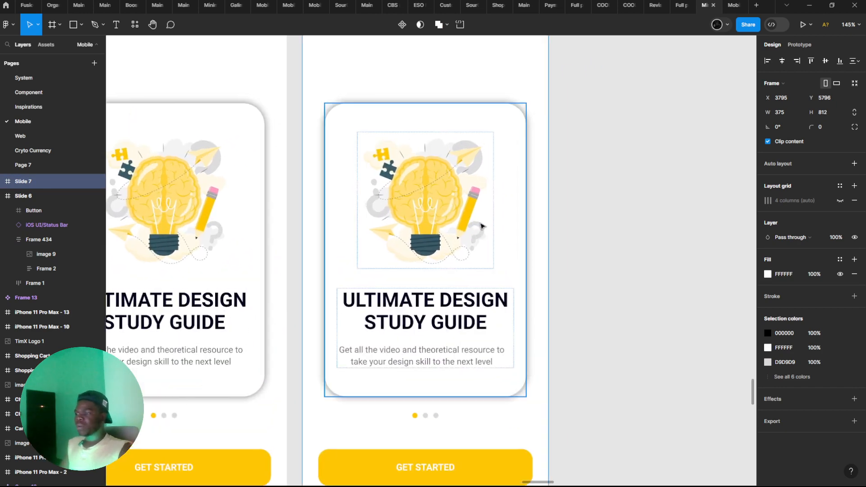
drag(507, 213, 532, 214)
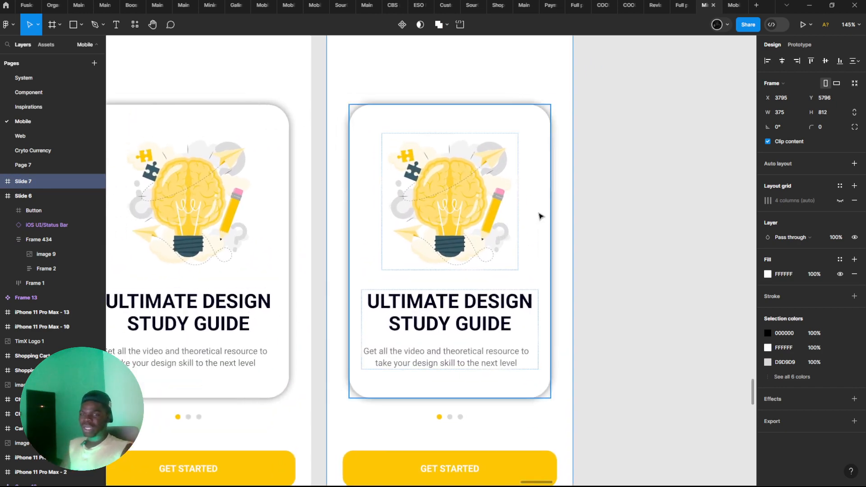
scroll(540, 217, down, 2)
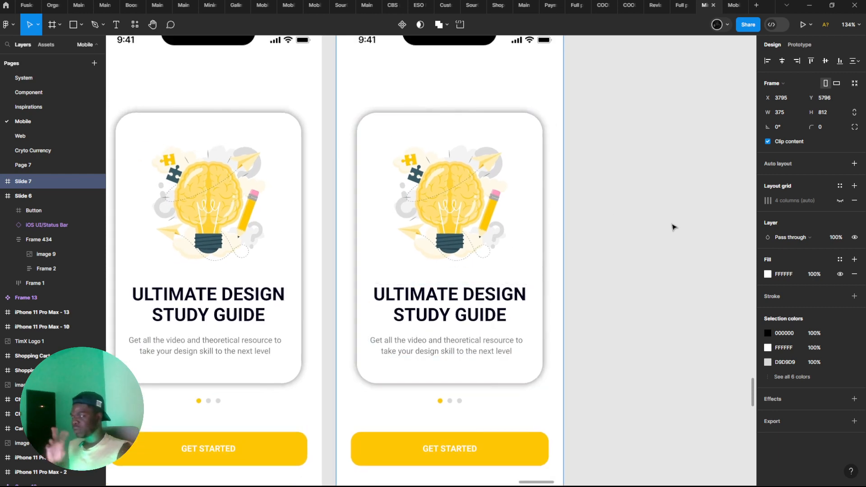
drag(644, 224, 637, 227)
click(487, 234)
click(488, 234)
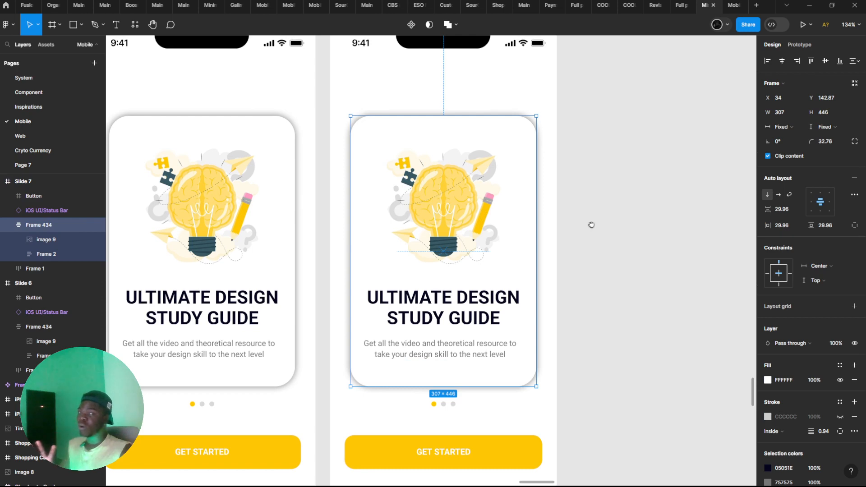
scroll(595, 235, down, 2)
scroll(793, 365, down, 2)
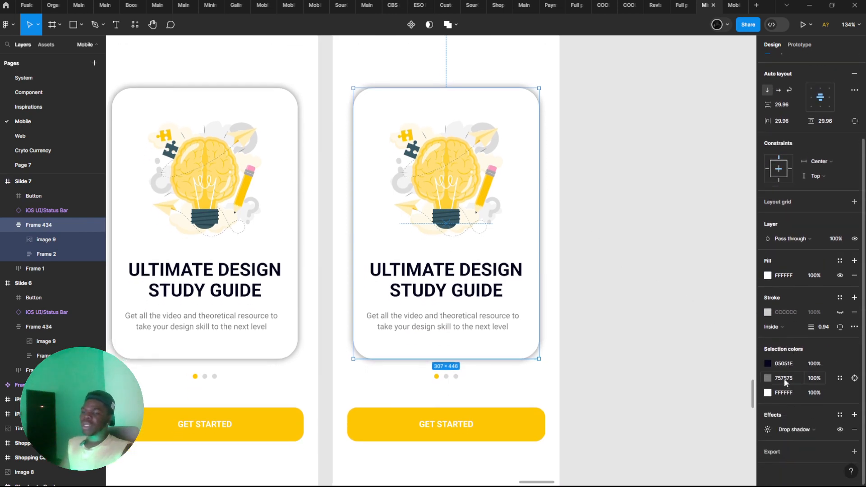
click(767, 430)
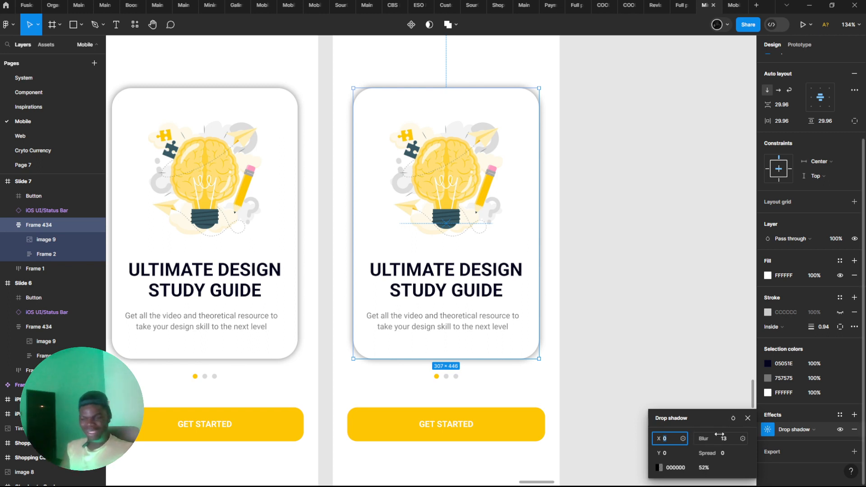
click(722, 451)
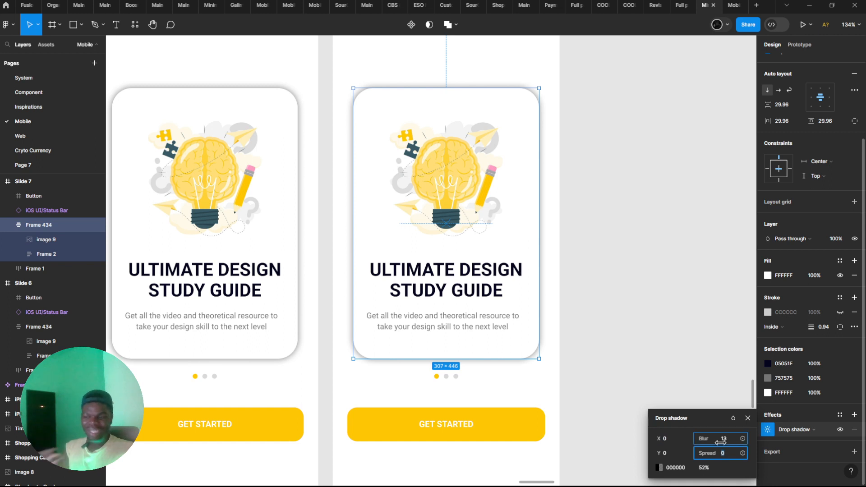
click(709, 468)
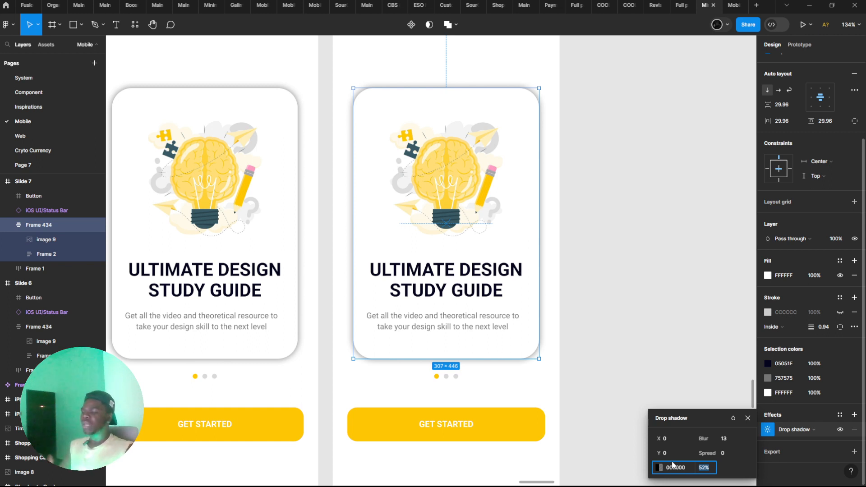
Raise the Y offset of the copied card's drop shadow to 14
click(672, 440)
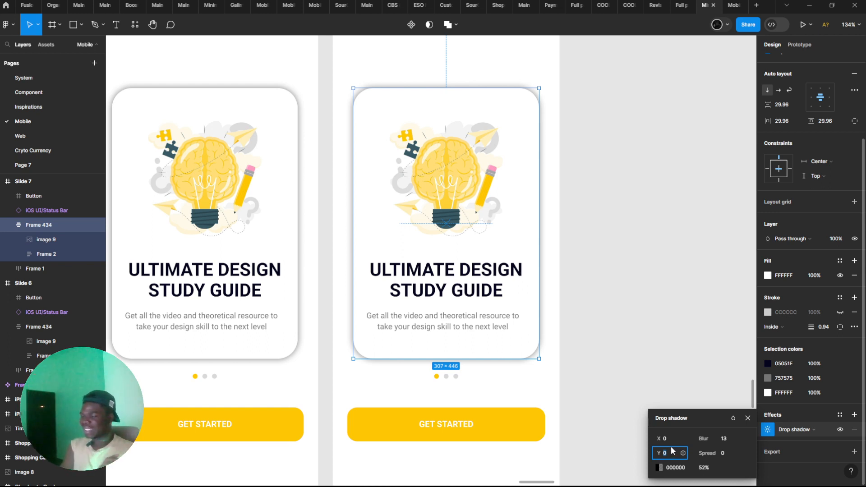
key(Up)
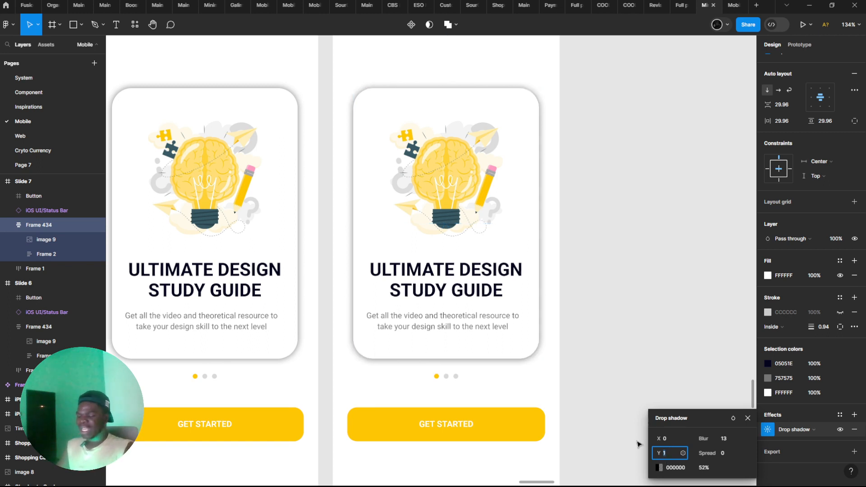
key(Up)
key(Up)
key(Up)
key(Up)
key(Up)
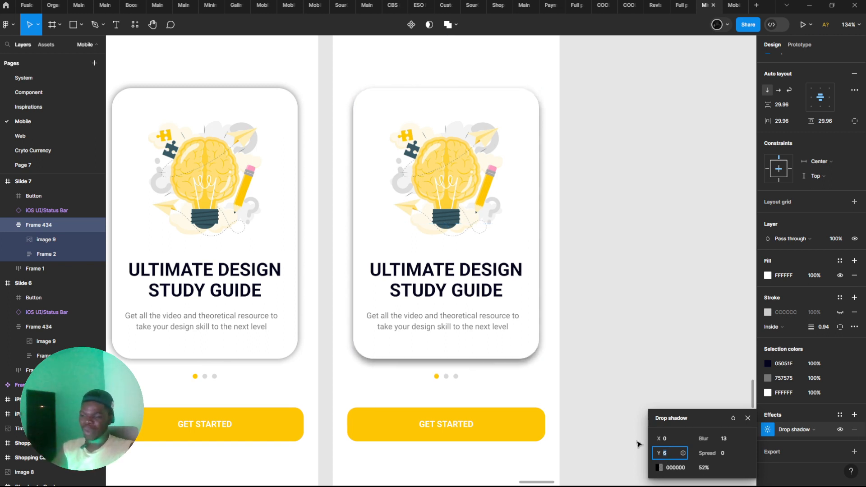
key(Up)
key(Up)
key(Up)
key(Up)
key(Up)
key(Up)
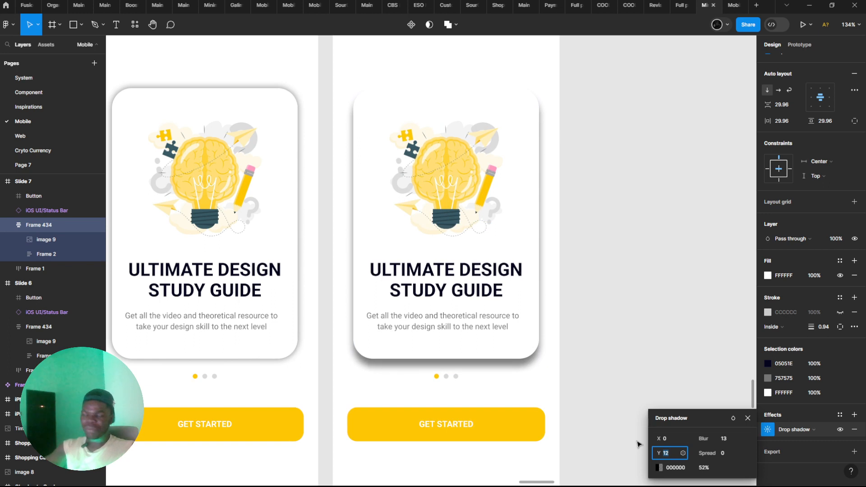
key(Up)
key(Up)
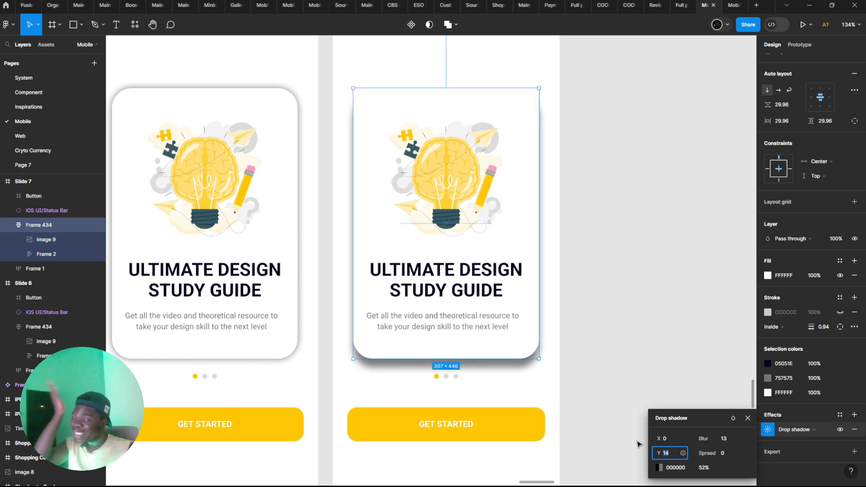
Lower the card shadow's Y offset to -7, and return it to 0
key(Down)
key(Down)
key(Down)
key(Down)
key(Down)
key(Down)
key(Down)
key(Down)
key(Down)
key(Down)
key(Down)
key(Down)
key(Down)
key(Down)
key(Down)
key(Down)
key(Down)
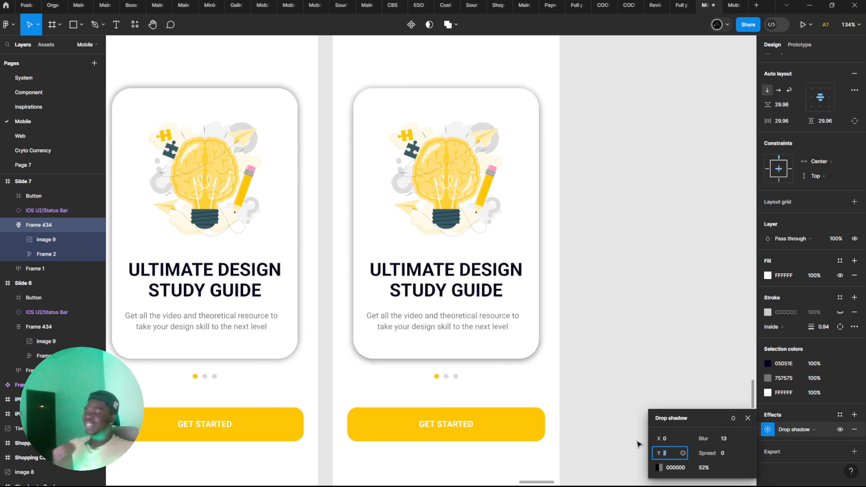
key(Down)
key(Down)
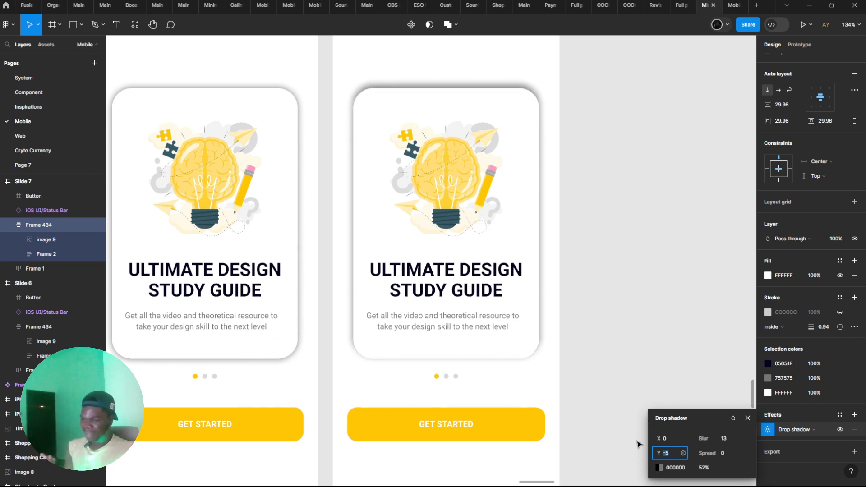
key(Down)
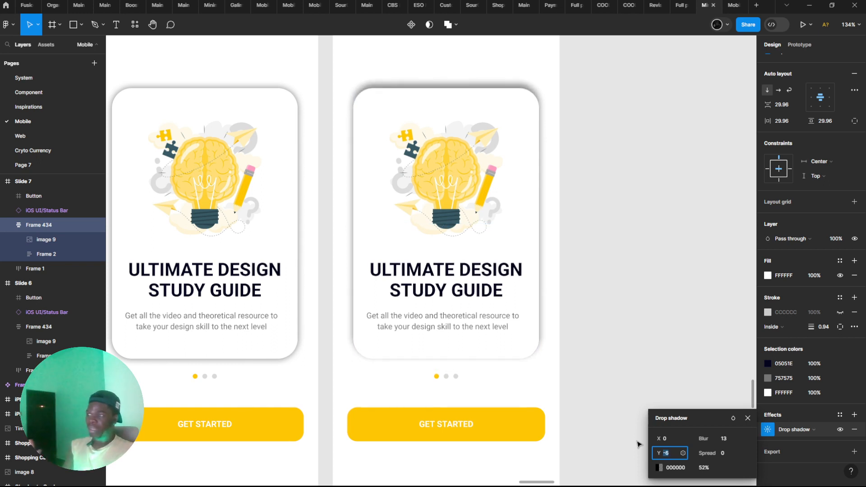
key(Down)
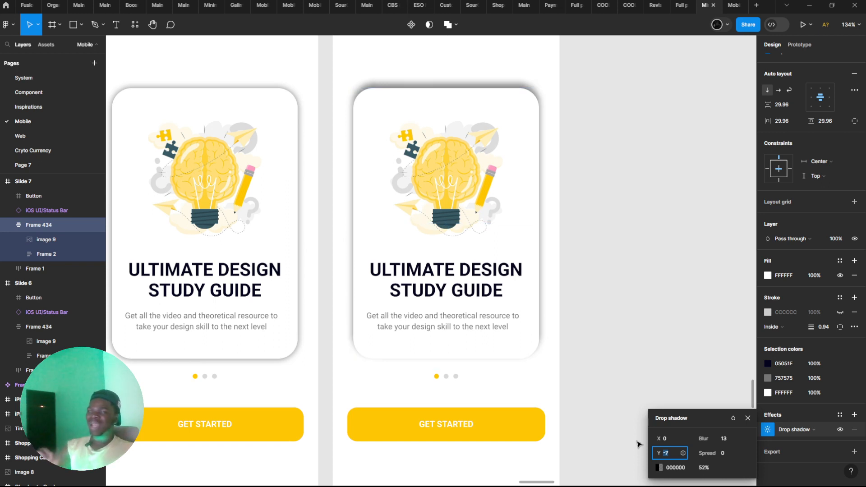
text(1)
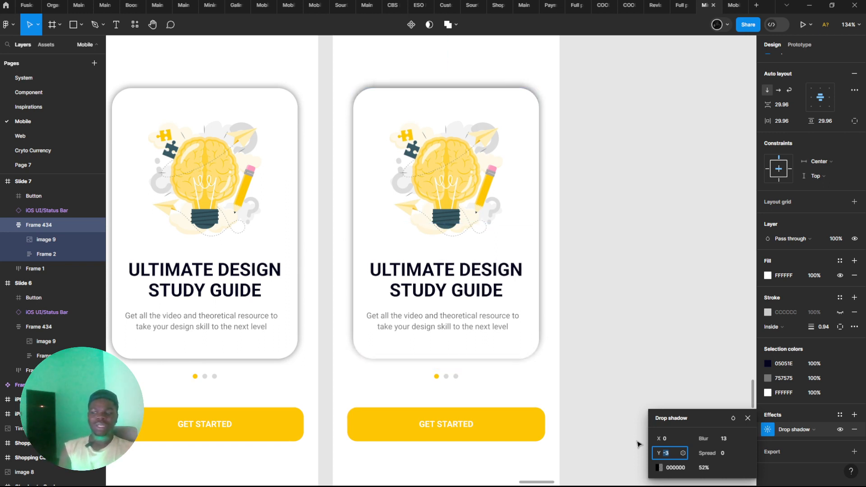
key(Down)
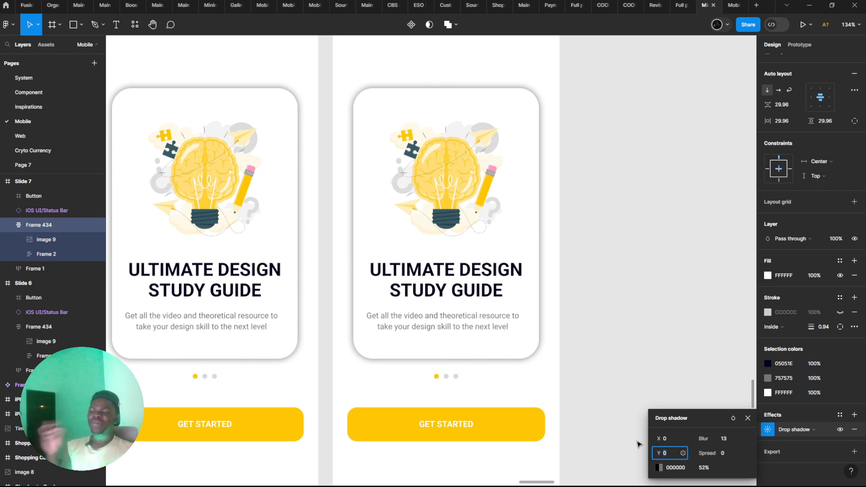
Raise the X offset of the card's drop shadow to 9
click(675, 434)
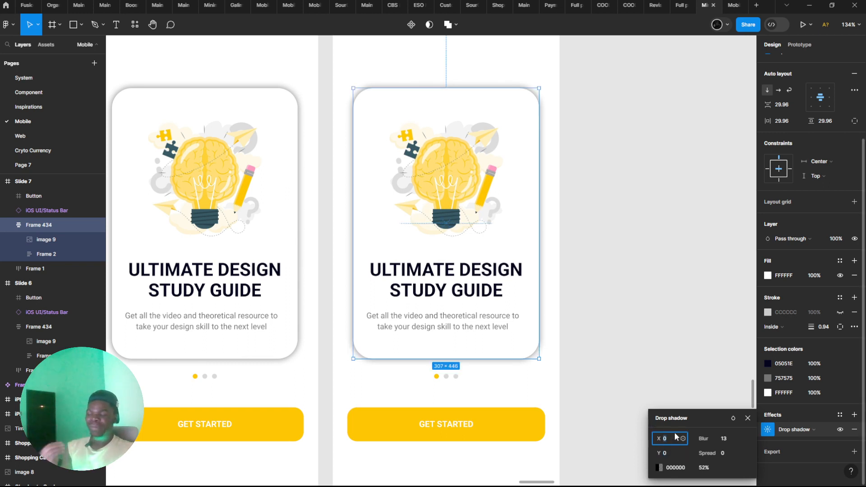
key(Up)
key(Up)
key(Up)
key(Up)
key(Up)
key(Up)
key(Up)
key(Up)
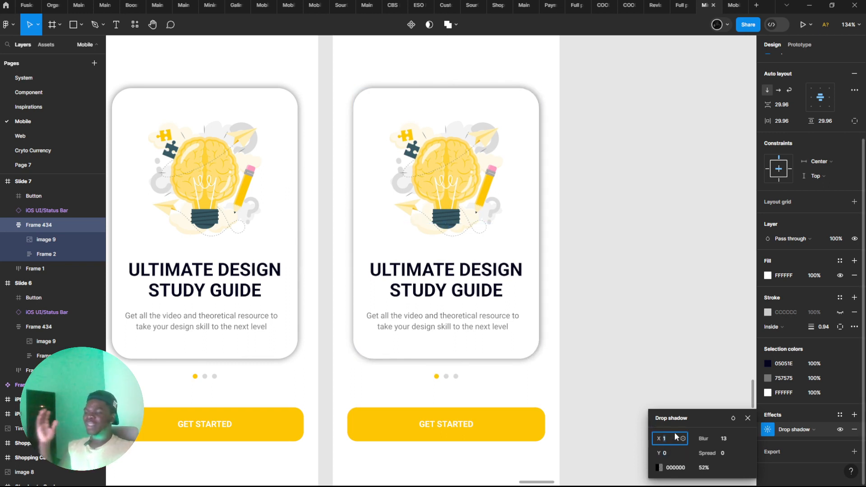
key(Up)
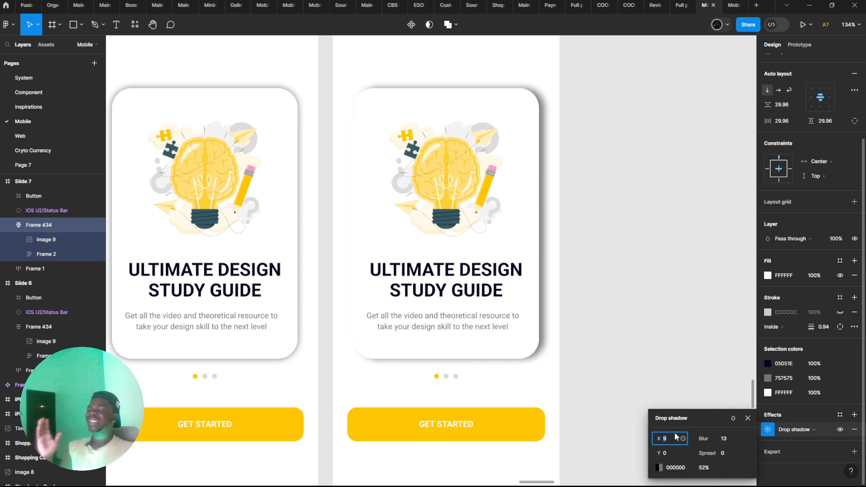
Lower the X offset of the card's drop shadow to -8
key(Down)
key(Down)
key(Down)
key(Down)
key(Down)
key(Down)
key(Down)
key(Down)
key(Down)
key(Down)
key(Down)
key(Down)
key(Down)
key(Down)
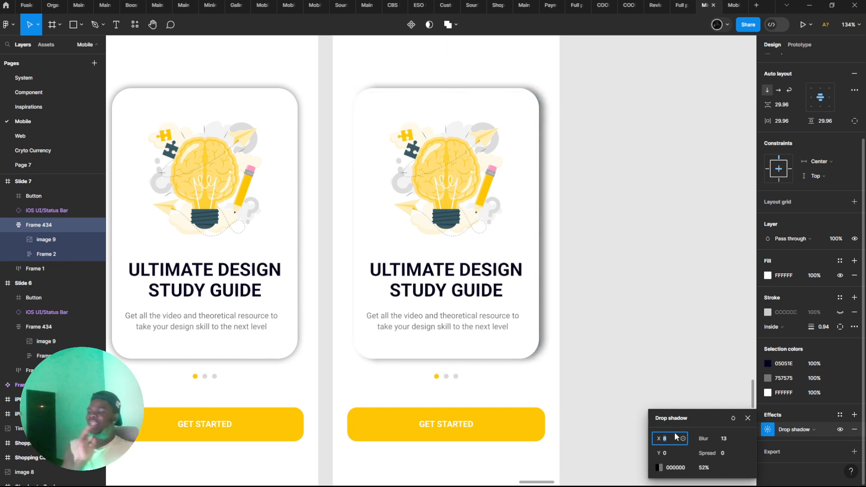
key(Down)
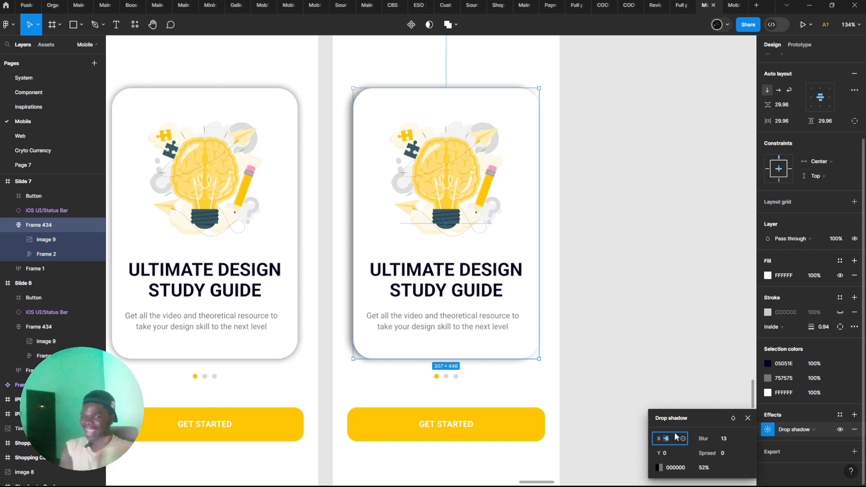
key(Down)
key(Down)
key(Down)
key(Down)
key(Down)
key(Down)
key(Down)
key(Down)
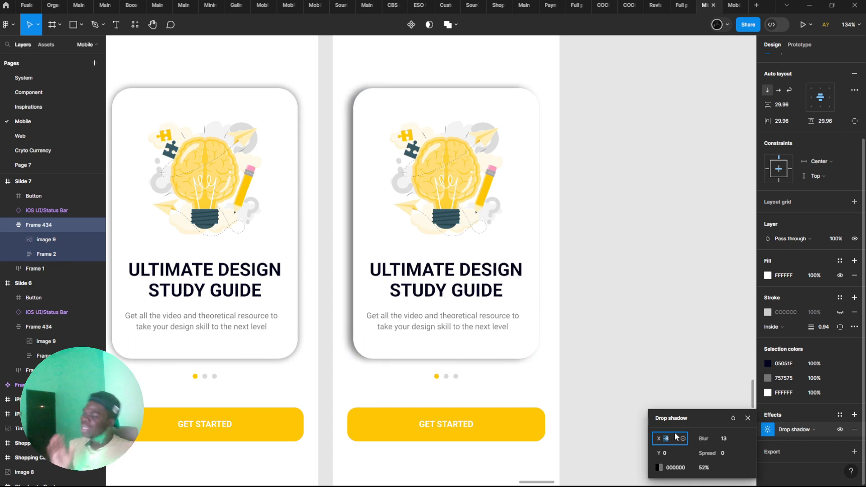
Reset the X offset of the card's drop shadow to 0
key(Up)
key(Up)
key(Up)
key(Up)
key(Up)
key(Up)
key(Up)
key(Up)
key(Up)
key(Up)
key(Up)
key(Up)
key(Up)
key(Up)
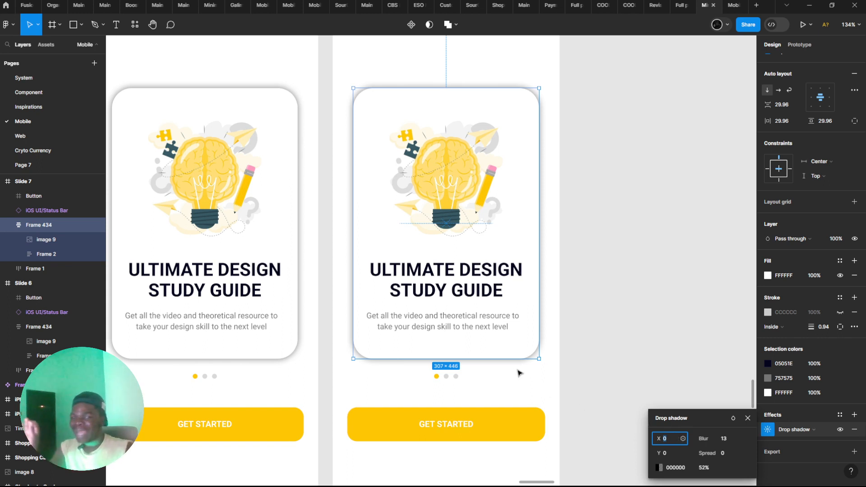
click(453, 210)
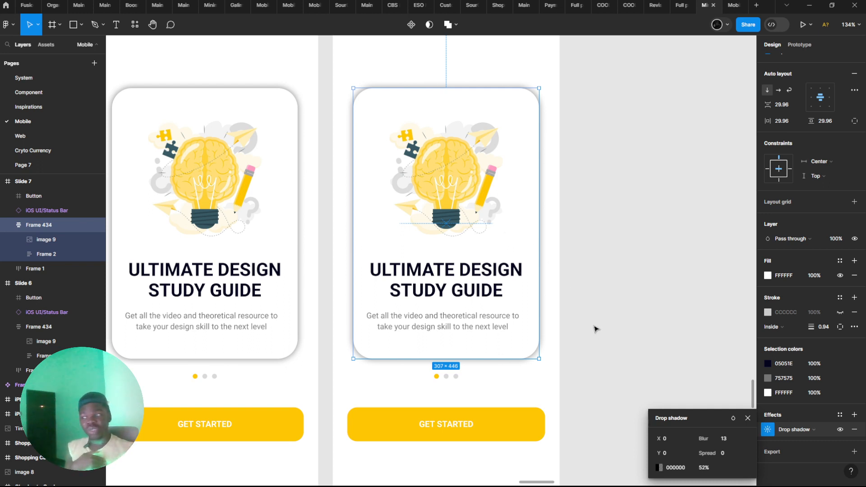
Try blur values of 25 and 6 on the card's drop shadow
click(726, 443)
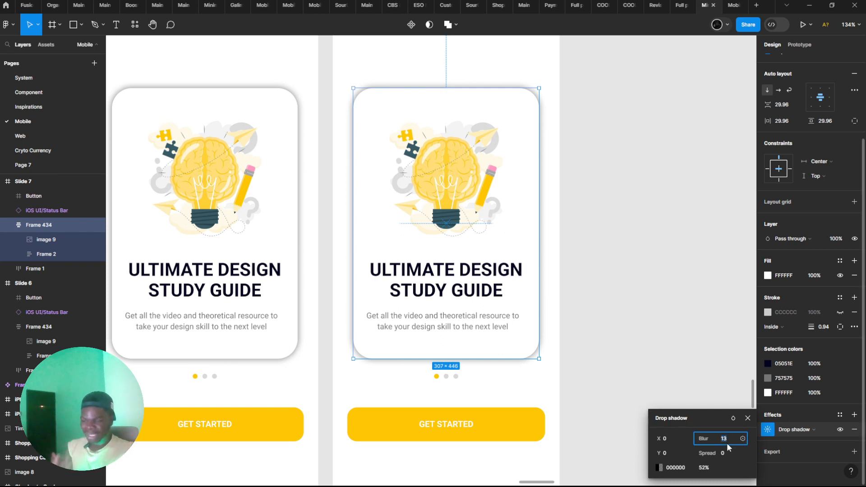
text(25)
key(Return)
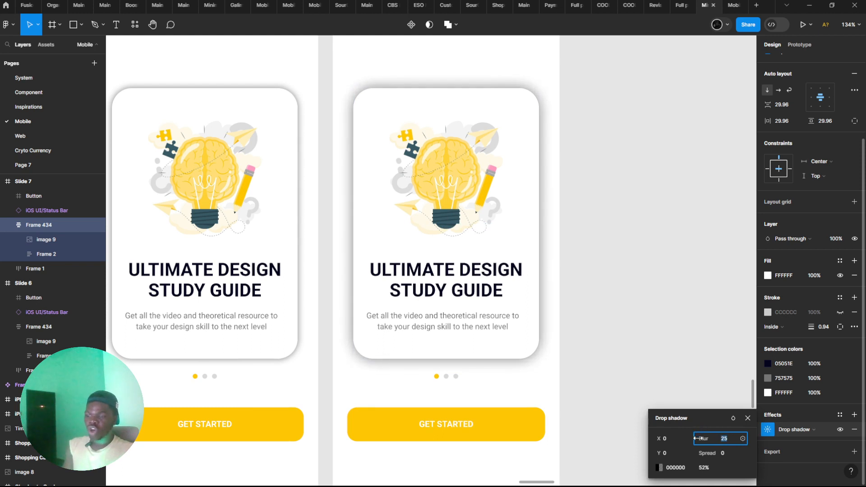
text(3)
key(Return)
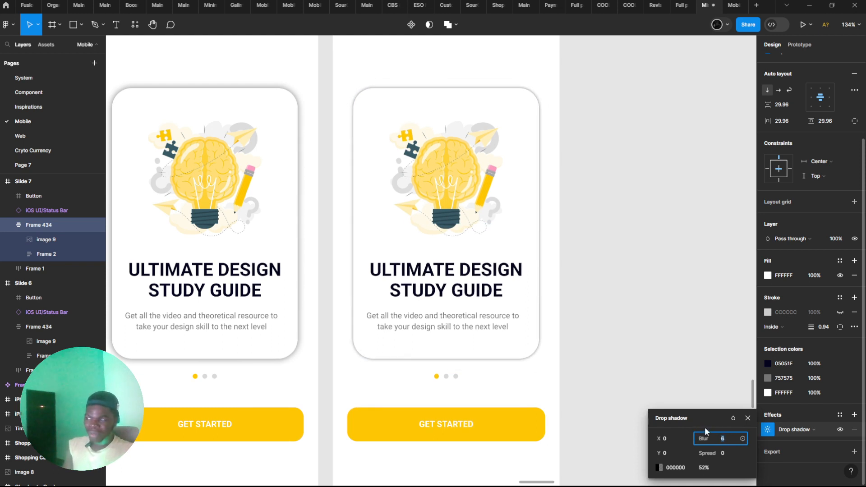
Set the drop shadow's blur to 10 and lower its opacity in stages to 18%
text(10)
key(Return)
click(707, 468)
text(38)
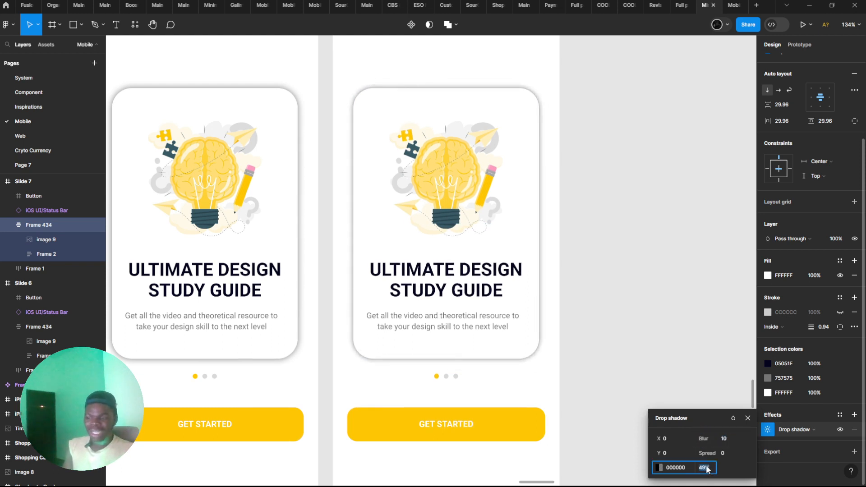
key(Return)
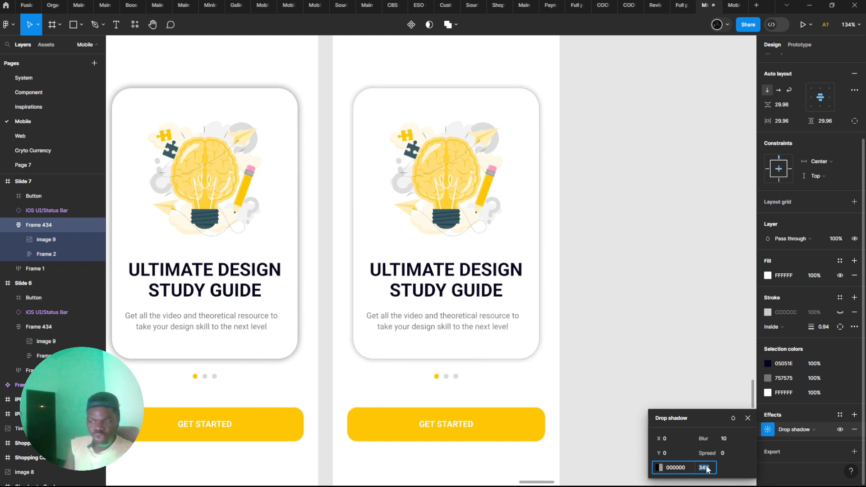
text(23)
key(Return)
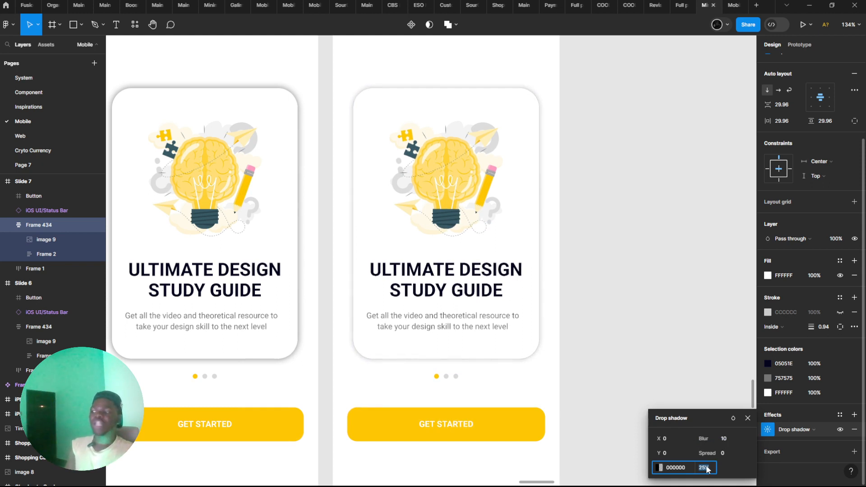
text(19)
key(Return)
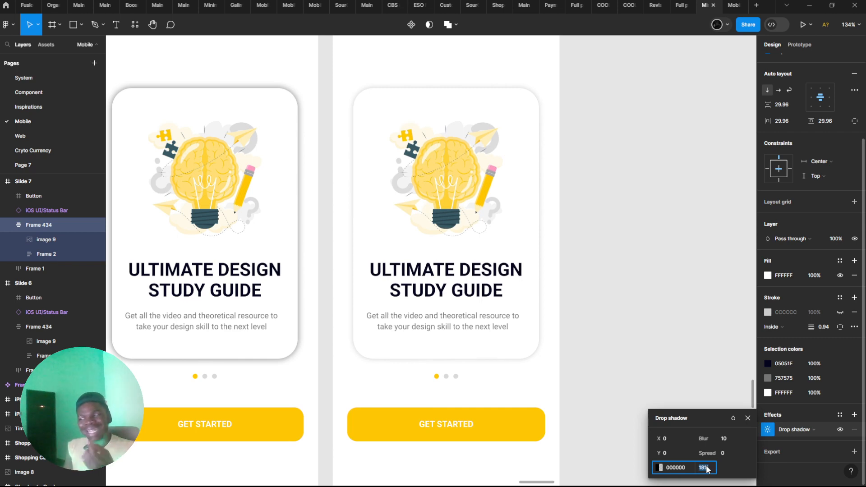
Reopen the drop shadow settings of the Slide 7 card and set the blur to 25
scroll(311, 145, up, 5)
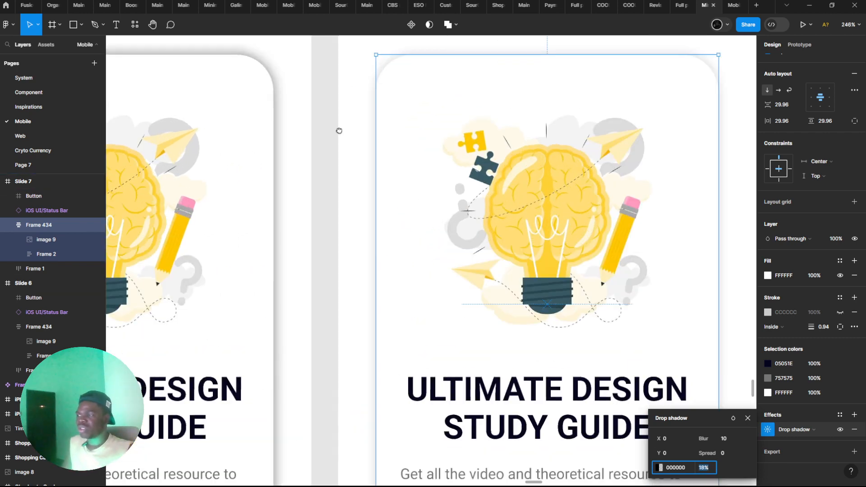
click(312, 162)
click(379, 164)
scroll(778, 419, down, 4)
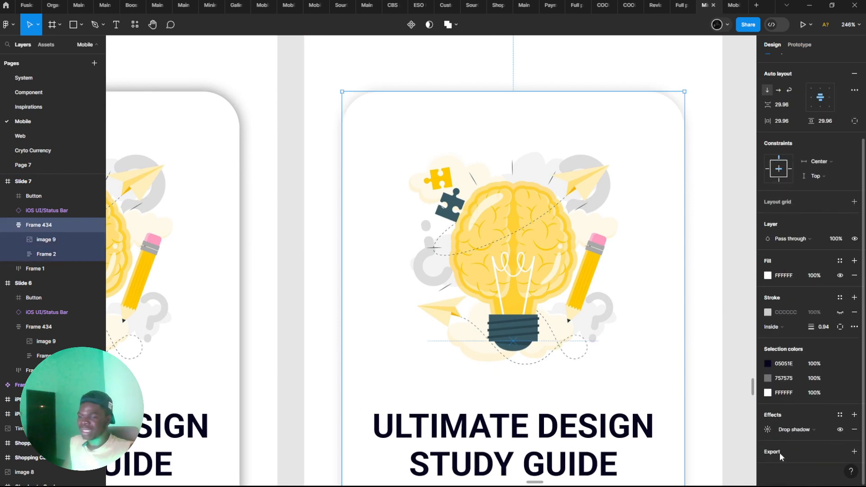
click(767, 429)
click(722, 437)
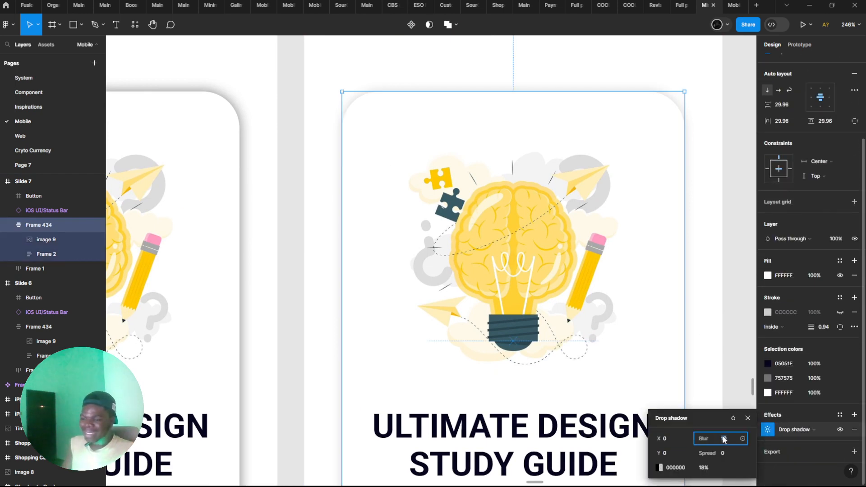
text(25)
key(Return)
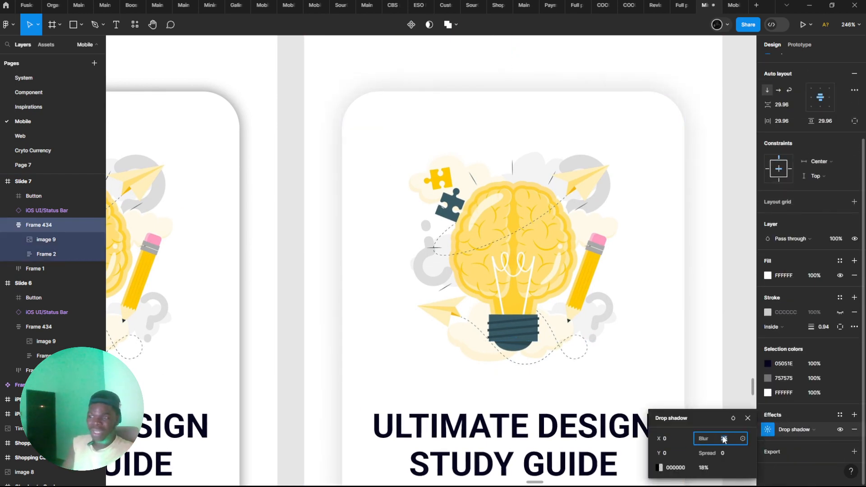
Raise the opacity of the card's drop shadow to 22%
click(707, 468)
key(Up)
key(Up)
key(Up)
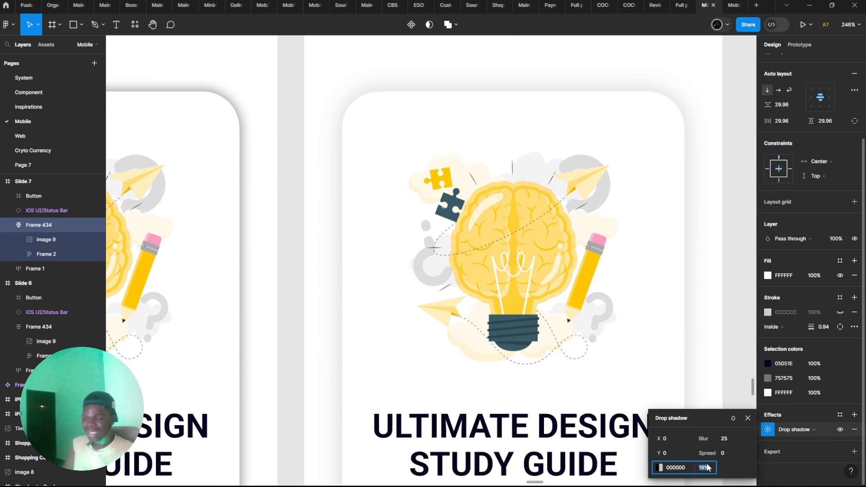
key(Up)
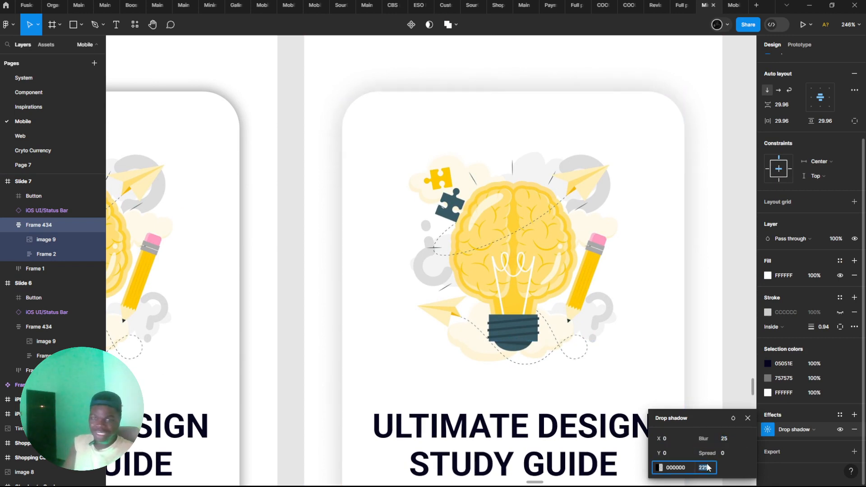
Lower the blur of the card's drop shadow to 5
click(723, 437)
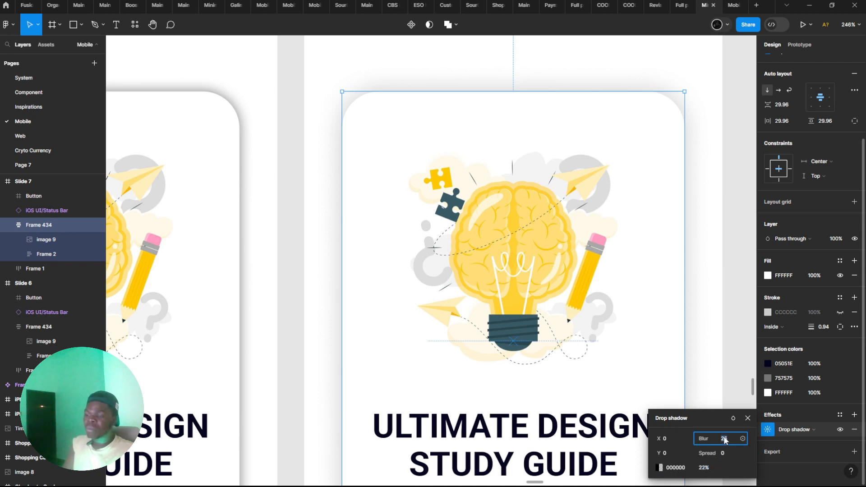
key(Down)
key(Down)
key(Down)
key(Down)
key(Down)
key(Down)
key(Down)
key(Down)
key(Down)
key(Down)
key(Down)
key(Down)
key(Down)
key(Down)
Lower the opacity of the card's drop shadow to 13%
key(Down)
key(Down)
key(Down)
key(Down)
key(Down)
key(Down)
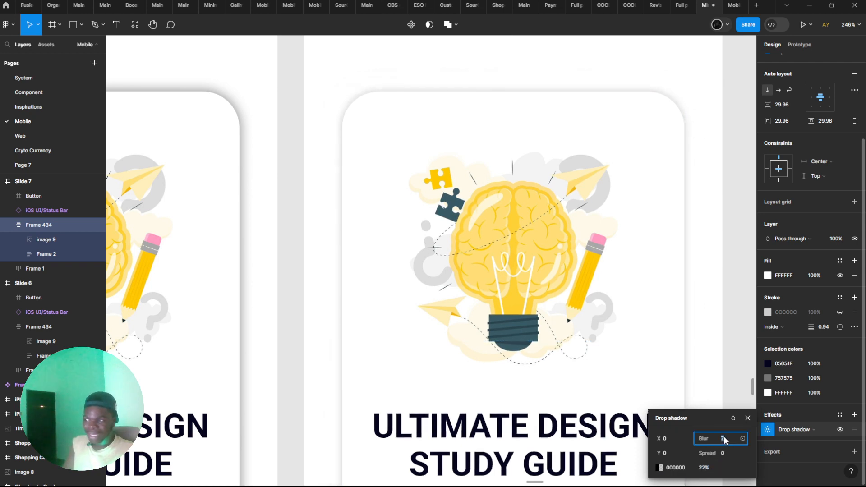
click(711, 468)
key(Down)
key(Down)
key(Down)
key(Down)
key(Down)
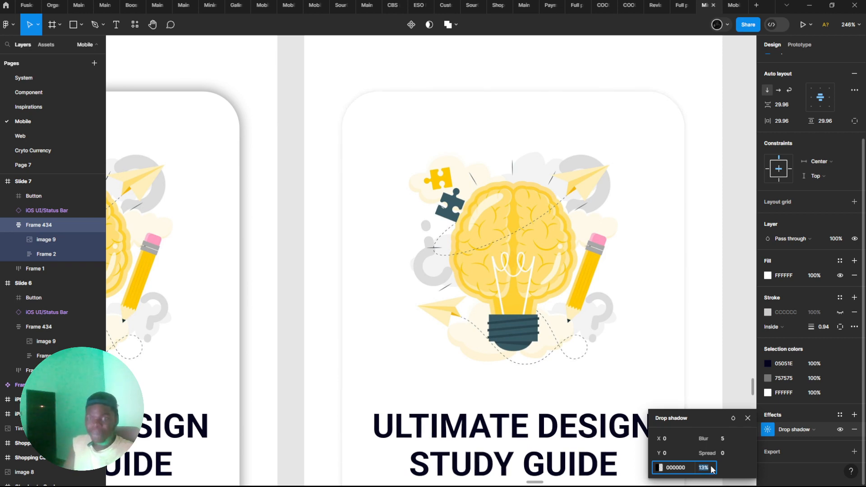
Raise the blur of the card's drop shadow to 21
click(723, 437)
key(Up)
key(Up)
key(Up)
key(Up)
key(Up)
key(Up)
key(Up)
key(Up)
key(Up)
key(Up)
key(Up)
key(Up)
key(Up)
key(Up)
key(Up)
key(Up)
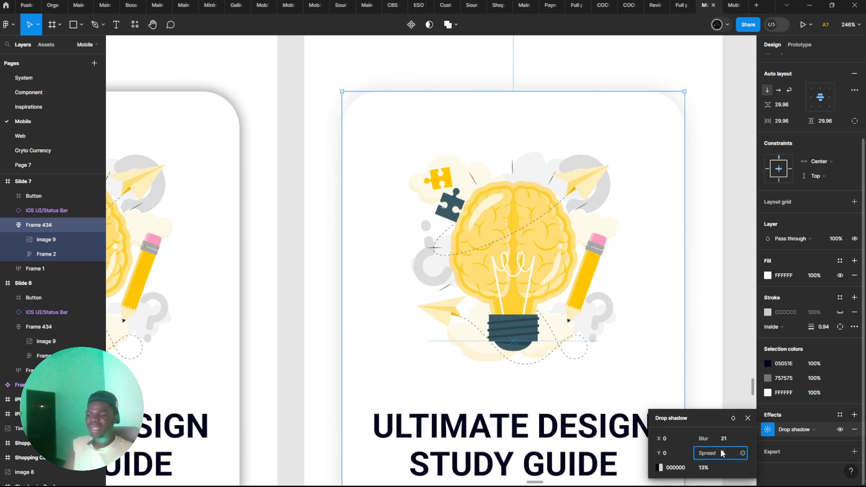
Try spread values of 11 and -7 on the card's drop shadow
key(Up)
key(Up)
key(Up)
key(Up)
key(Up)
key(Up)
key(Up)
key(Up)
key(Up)
key(Up)
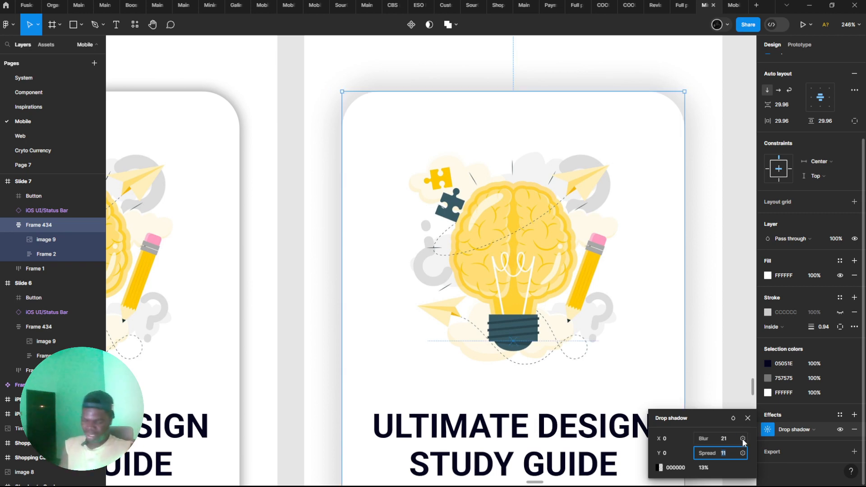
key(shift+Down)
key(shift+Down)
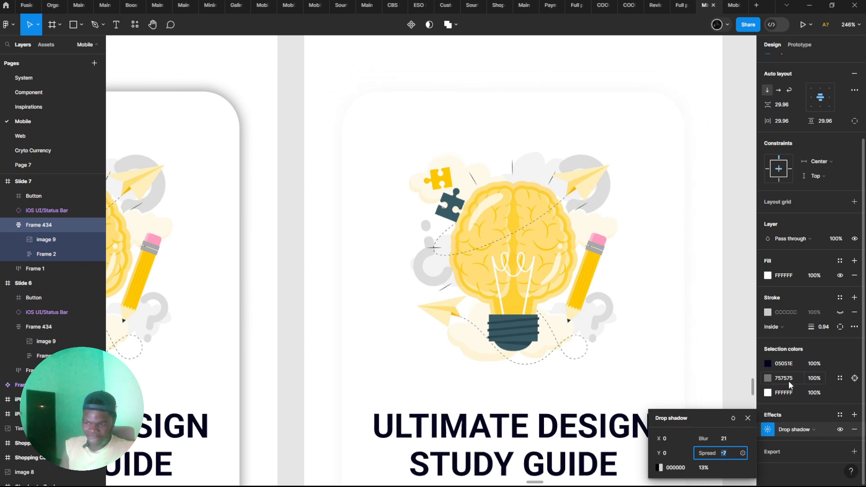
Reset the drop shadow's spread to 0 and set its blur to 22
text(0)
key(Return)
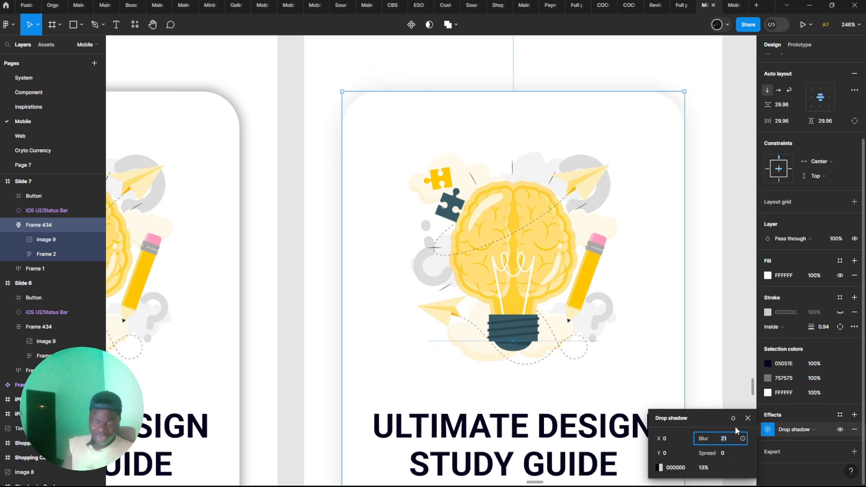
key(Up)
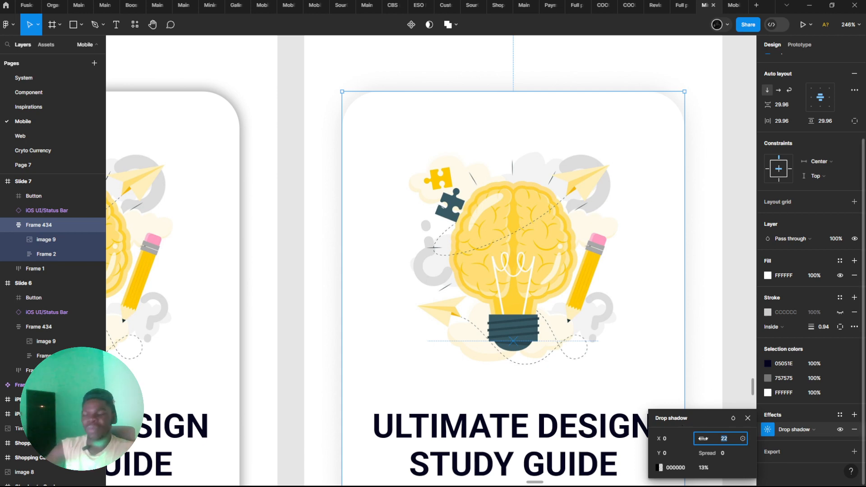
Raise the spread of the card's drop shadow to 24
click(732, 451)
text(1)
key(Up)
key(Up)
key(Up)
key(Up)
key(Up)
key(Up)
key(Up)
key(Up)
key(Up)
key(Up)
key(Up)
key(Up)
key(Up)
key(Up)
key(Up)
key(Up)
key(Up)
key(Up)
key(Up)
key(Up)
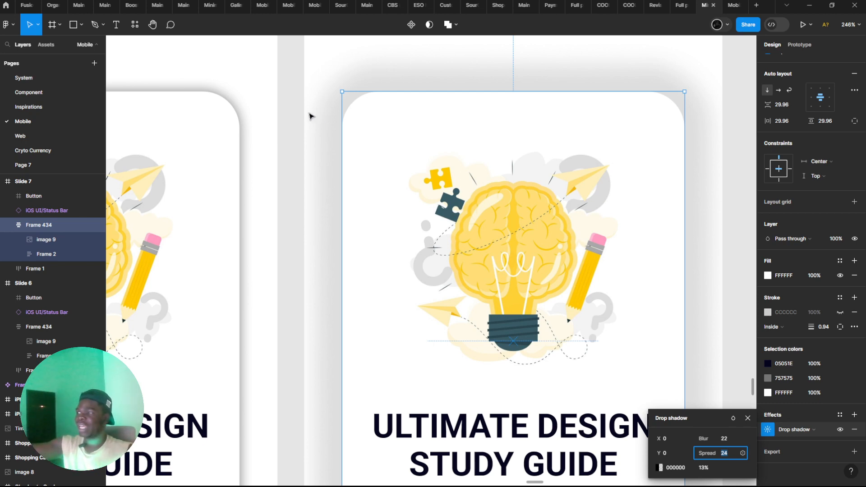
Lower the spread of the card's drop shadow gradually to -7
key(Down)
key(Down)
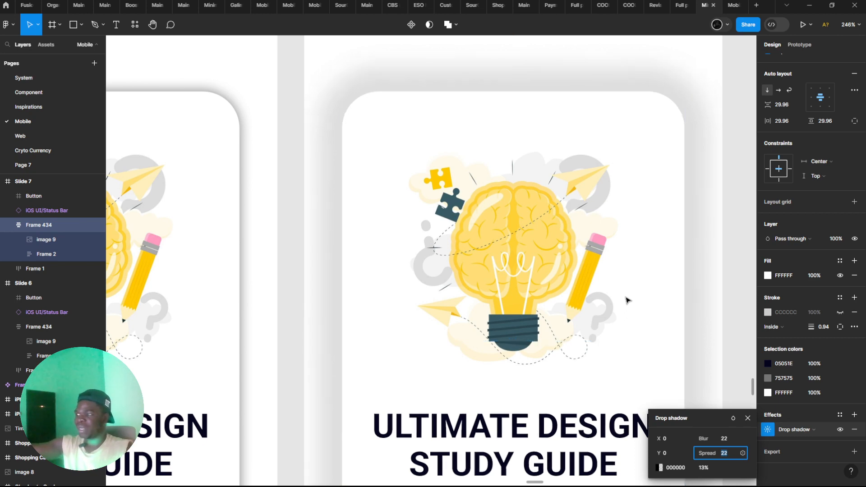
key(Down)
key(Down)
key(Down)
key(Down)
key(Down)
key(Down)
key(Down)
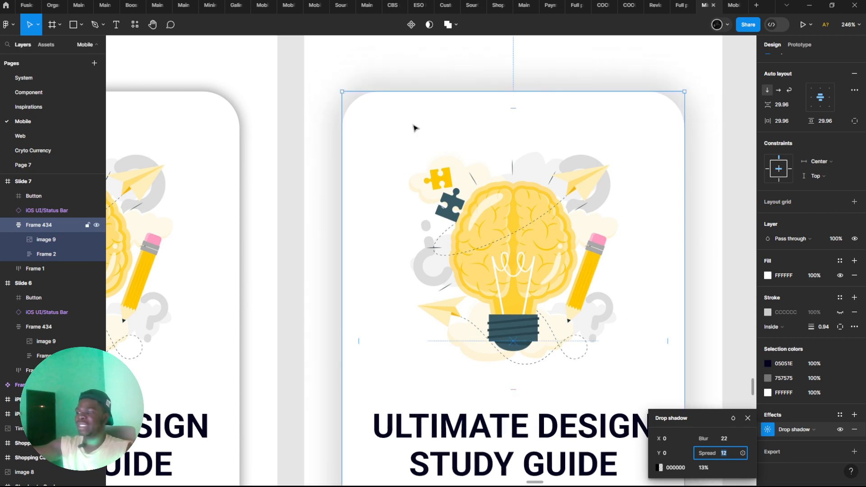
key(Down)
key(Down)
key(Down)
key(Down)
key(Down)
key(Down)
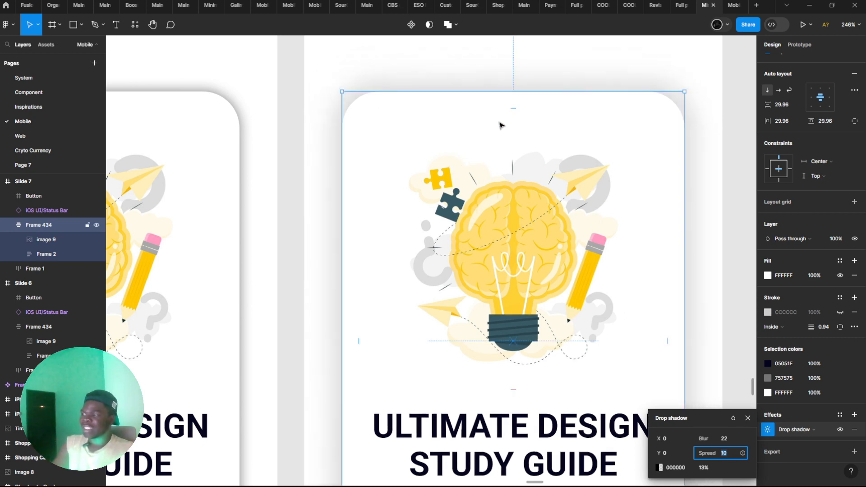
key(Down)
key(Down)
key(Down)
key(Down)
key(Down)
key(Down)
key(Down)
key(Down)
key(Down)
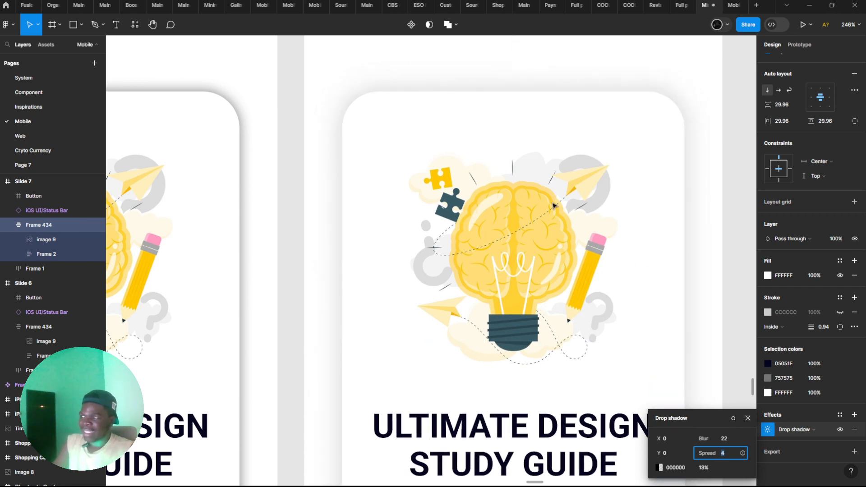
key(Down)
key(Down)
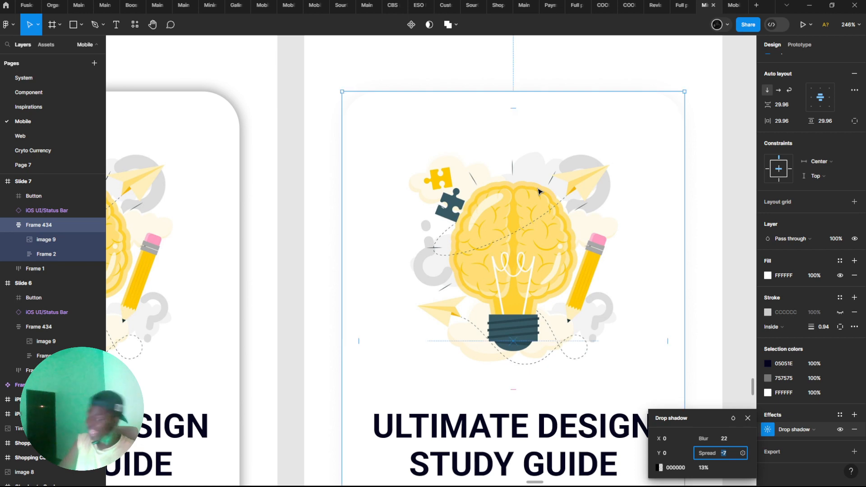
Set the drop shadow's spread to 22 and reduce it gradually to 0
text(22)
key(Return)
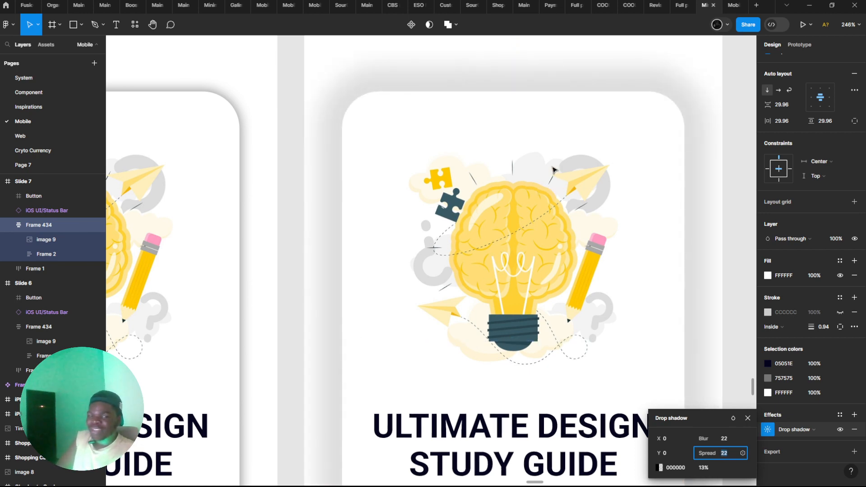
key(Down)
key(Down)
key(Down)
key(Down)
key(Down)
key(Down)
key(Down)
key(Down)
key(Down)
key(Down)
key(Down)
key(Down)
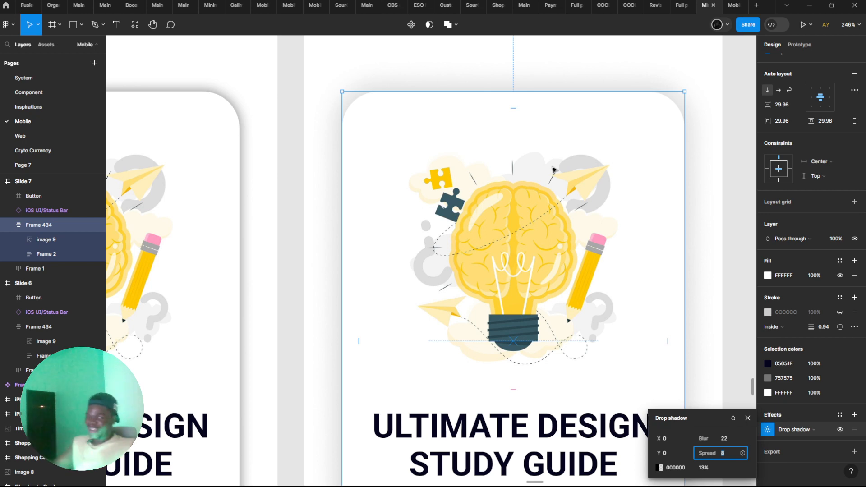
key(Down)
key(Down)
key(Down)
key(Down)
key(Down)
key(Down)
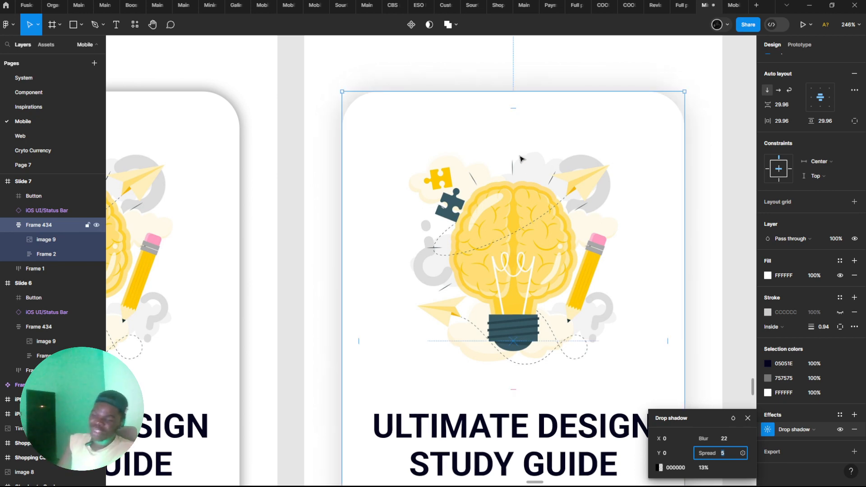
key(Down)
key(Down)
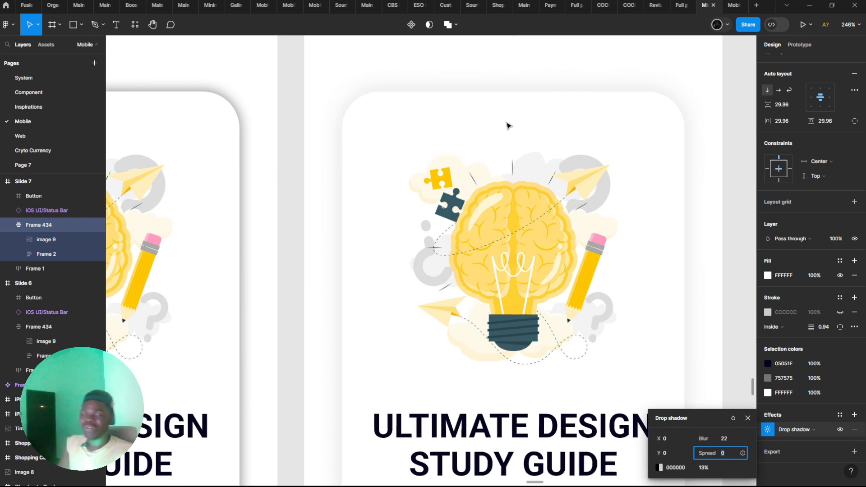
Compare the softness of the card shadows on Slide 6 and Slide 7
drag(510, 118, 495, 124)
scroll(495, 127, down, 5)
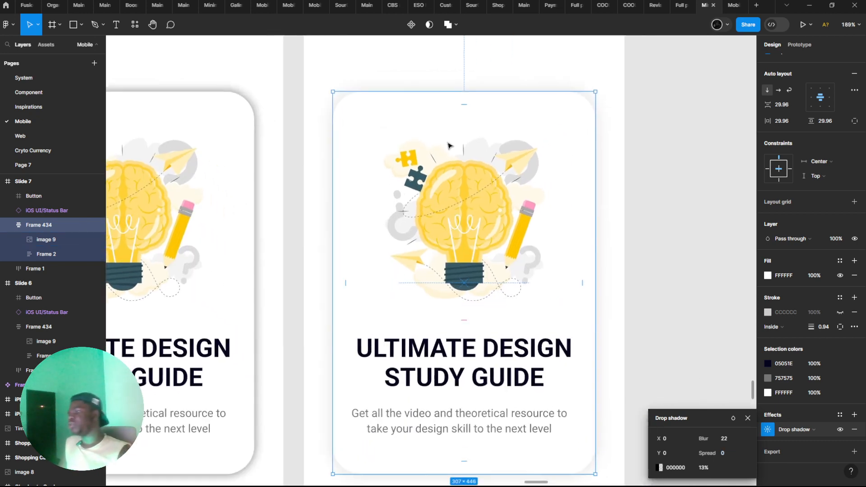
click(281, 160)
scroll(316, 201, down, 6)
drag(321, 203, 344, 213)
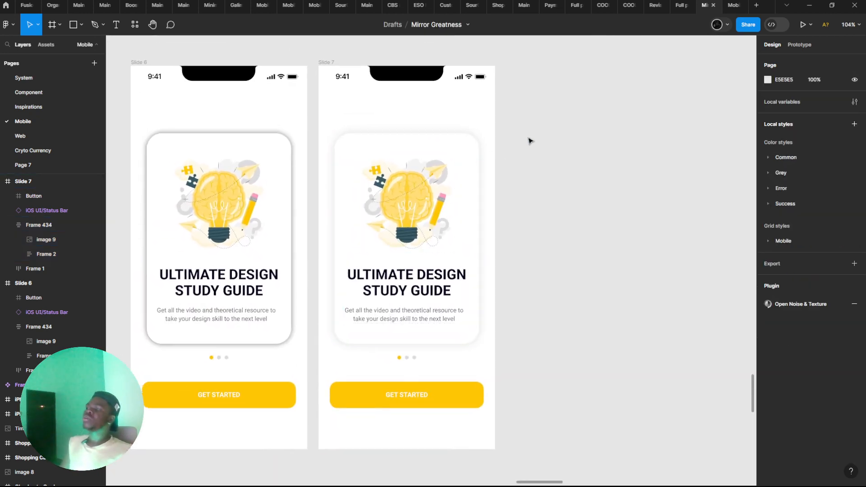
scroll(458, 168, up, 5)
drag(424, 177, 461, 156)
click(461, 156)
drag(238, 170, 395, 184)
scroll(352, 168, down, 1)
scroll(807, 361, down, 3)
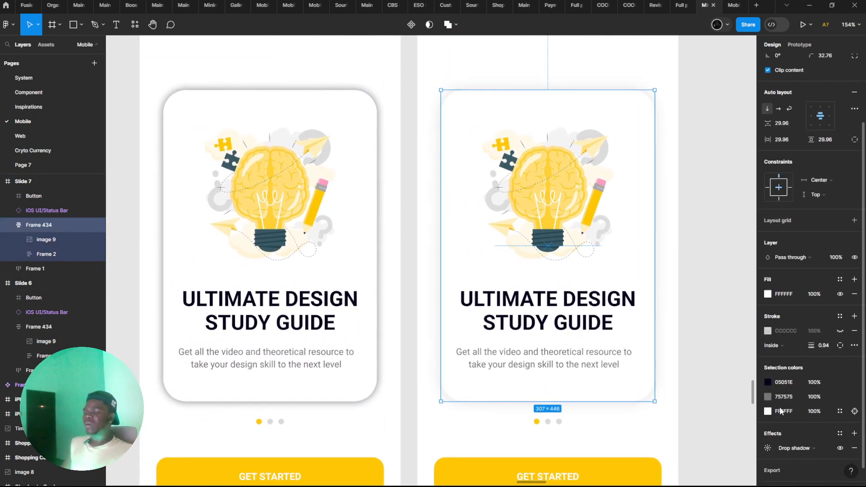
click(714, 434)
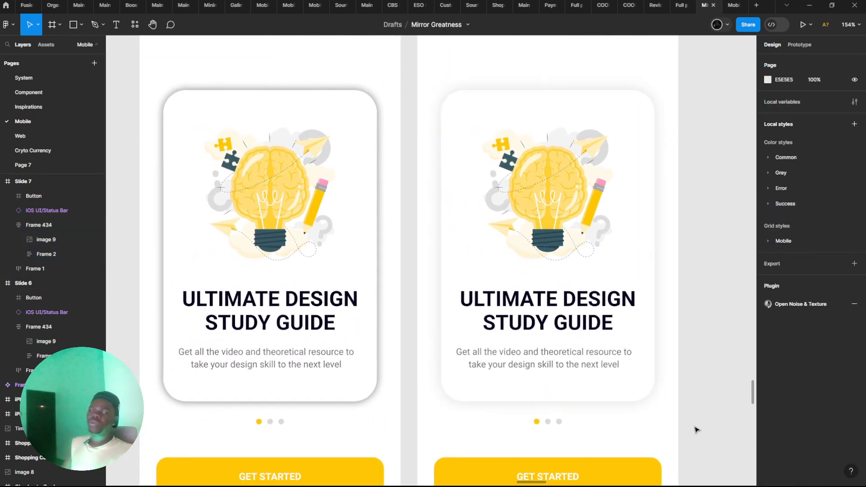
scroll(697, 428, left, 2)
Set the vertical offset of the drop shadow on Slide 7's card to 9, trying 11 and 8 along the way
click(662, 387)
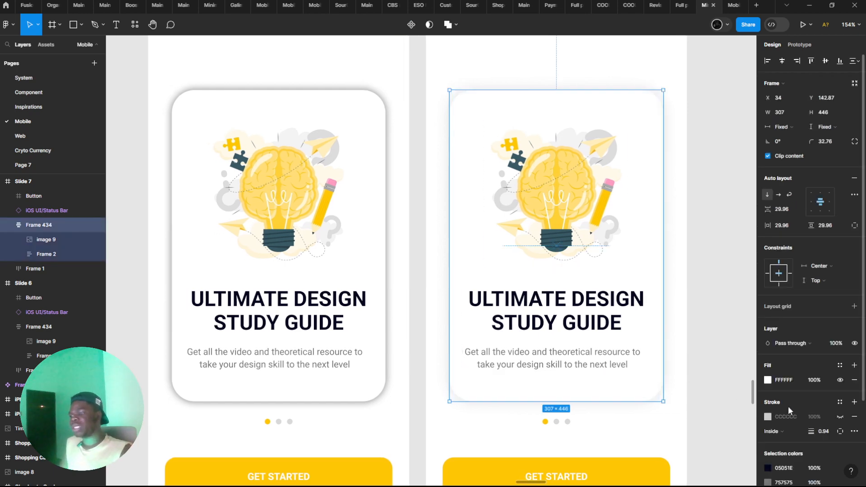
scroll(788, 412, down, 3)
click(768, 429)
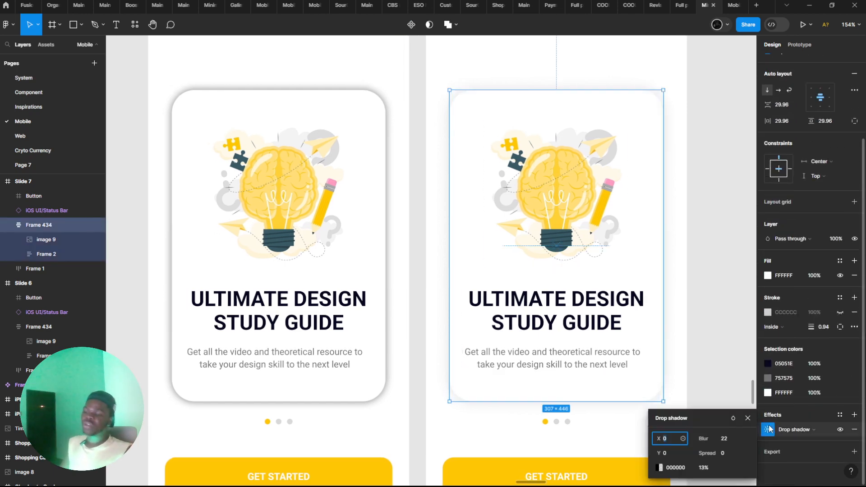
click(675, 452)
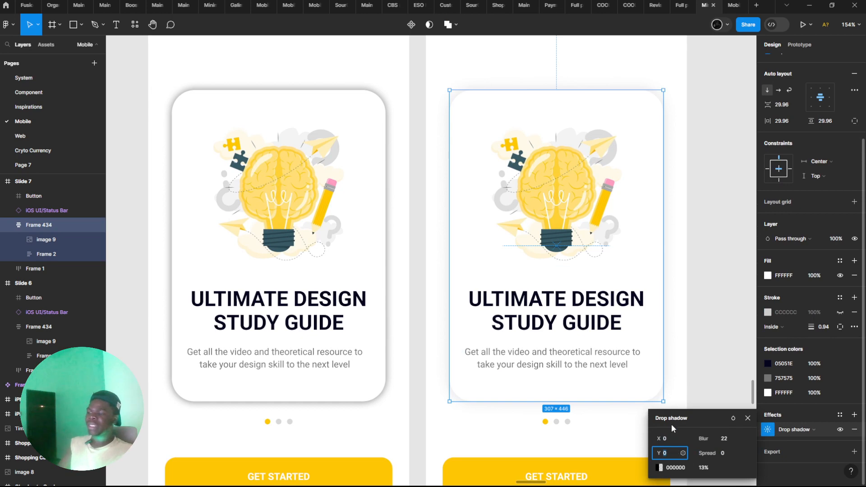
key(Up)
key(Up)
key(Up)
key(Up)
key(Up)
key(Up)
key(Up)
key(Up)
key(Up)
key(Up)
key(Up)
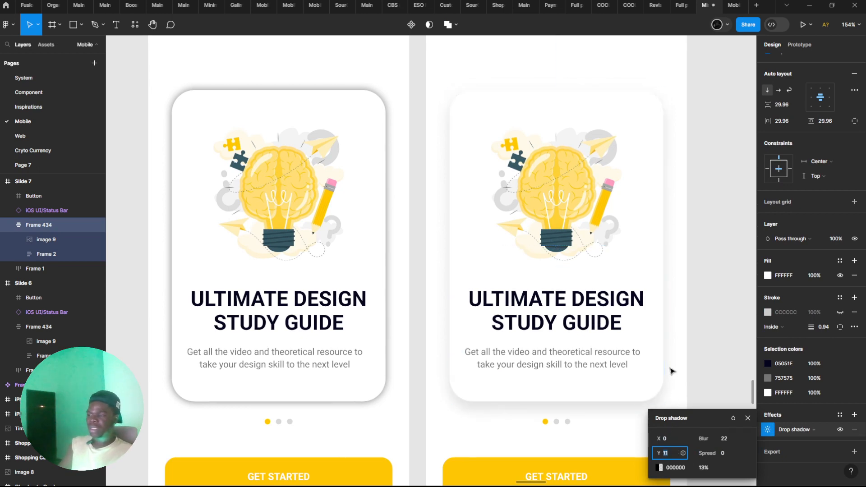
key(Down)
key(Down)
key(Down)
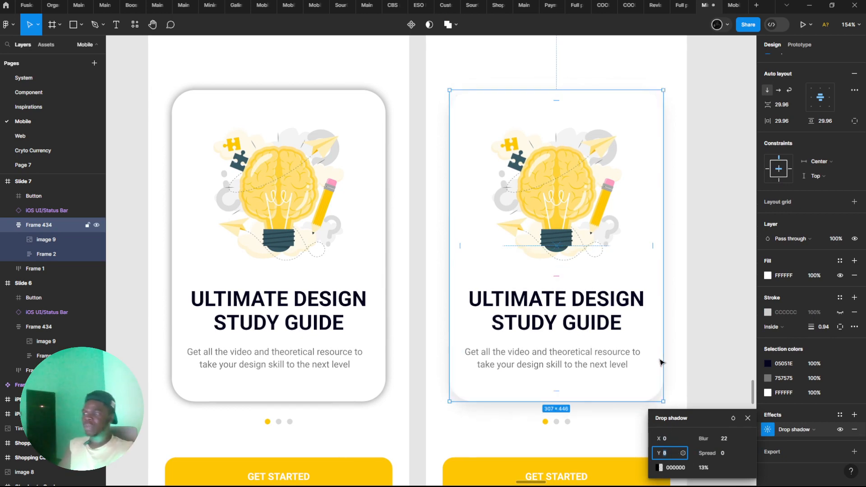
key(Up)
Lower the opacity of the drop shadow on Slide 7's card to 11%
scroll(671, 354, down, 1)
scroll(672, 355, right, 1)
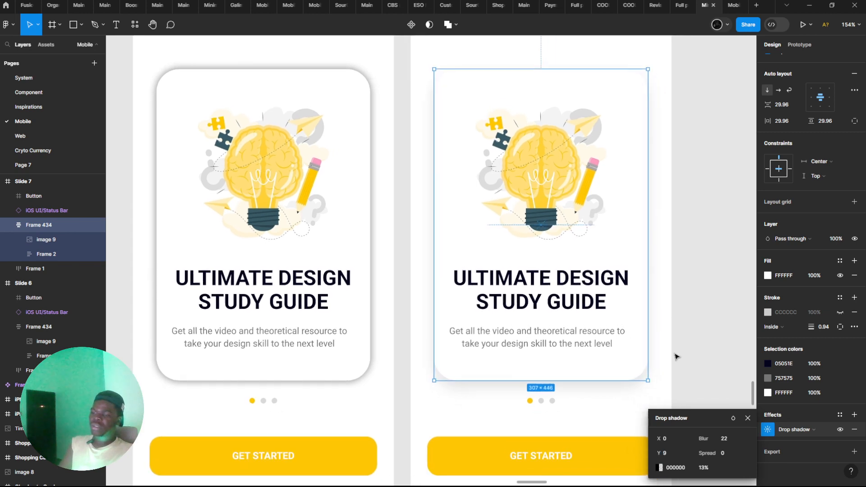
click(704, 467)
key(Down)
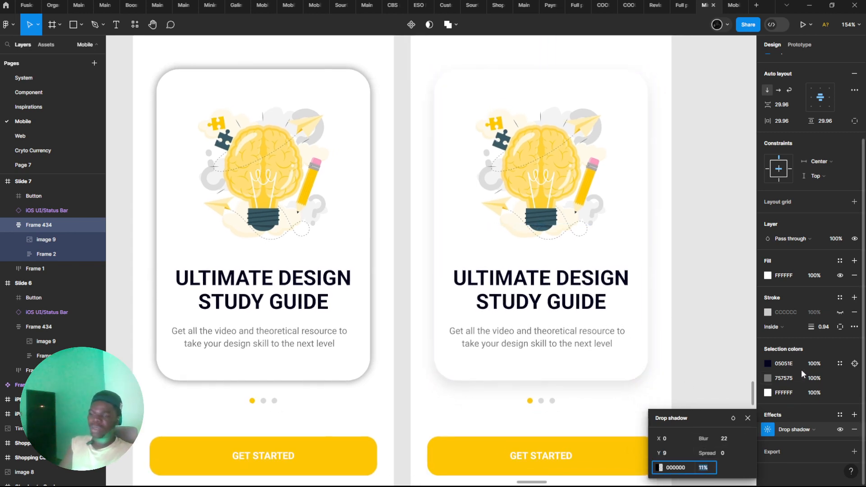
Make the stroke of Slide 7's card visible and set its width to 1.5
click(840, 312)
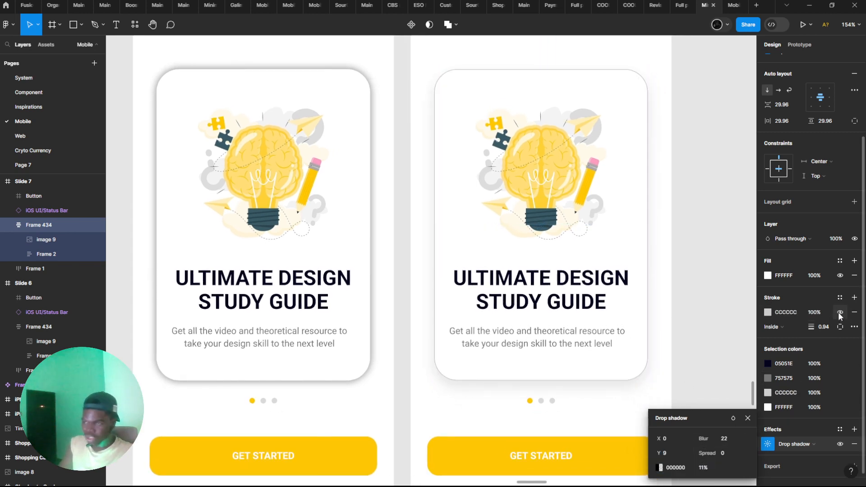
click(821, 330)
text(1.5)
key(Return)
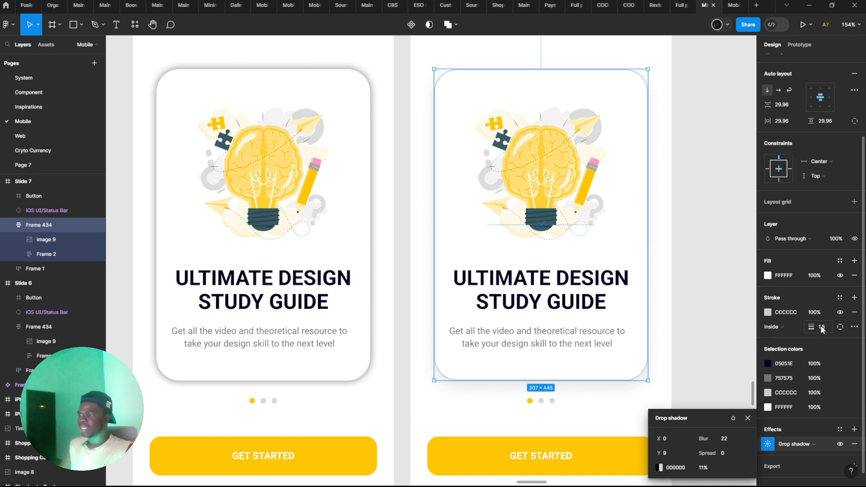
Lighten the stroke colour of Slide 7's card to the light grey E8E8E8 and deselect the card
click(767, 312)
drag(652, 265, 634, 260)
scroll(347, 266, right, 2)
scroll(347, 267, down, 1)
scroll(409, 258, right, 5)
scroll(409, 258, down, 1)
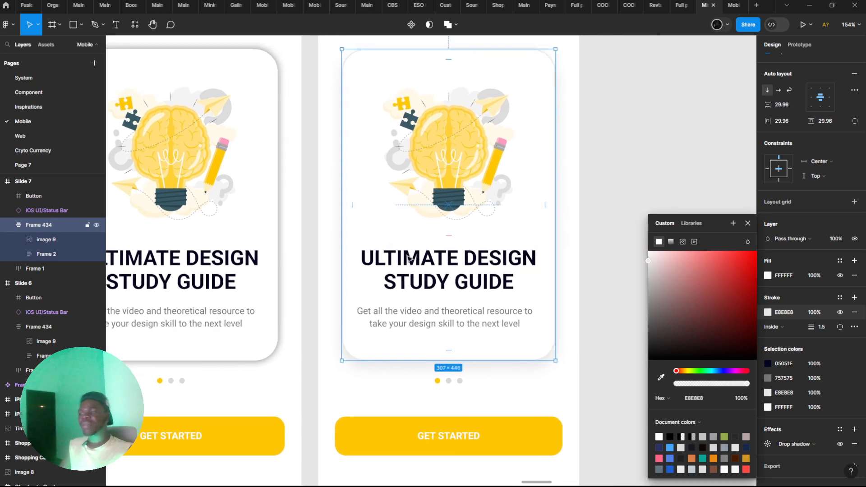
click(594, 319)
scroll(557, 319, down, 5)
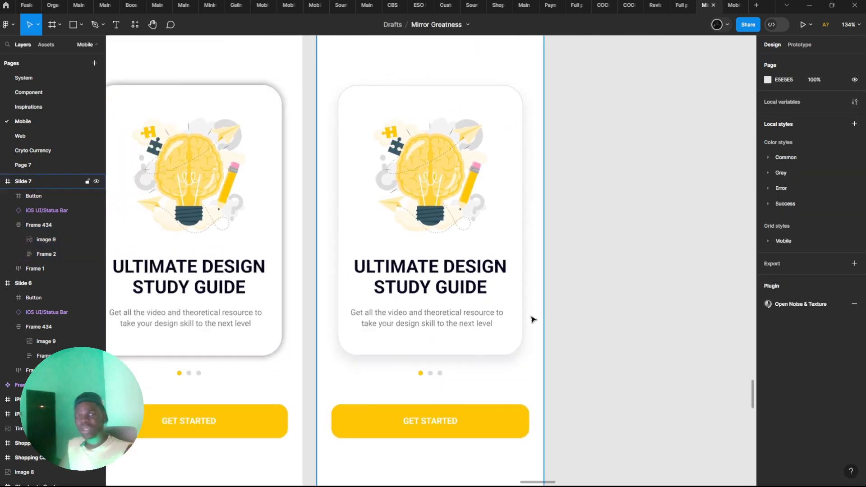
Duplicate the Slide 7 frame and place the copy beside it as a third slide
scroll(508, 331, up, 1)
click(499, 394)
drag(459, 394, 667, 352)
scroll(654, 341, right, 2)
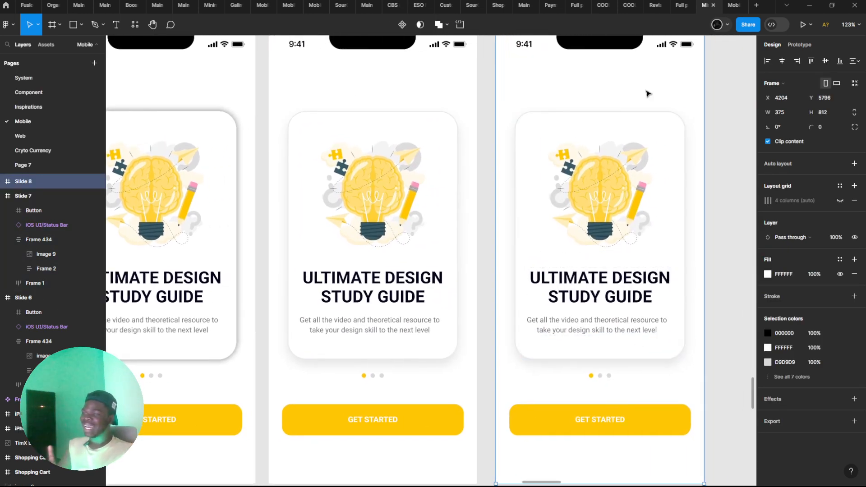
Change the background fill of the Slide 8 frame to the light grey F5F5F5
click(767, 273)
text(F3F3F3)
key(Return)
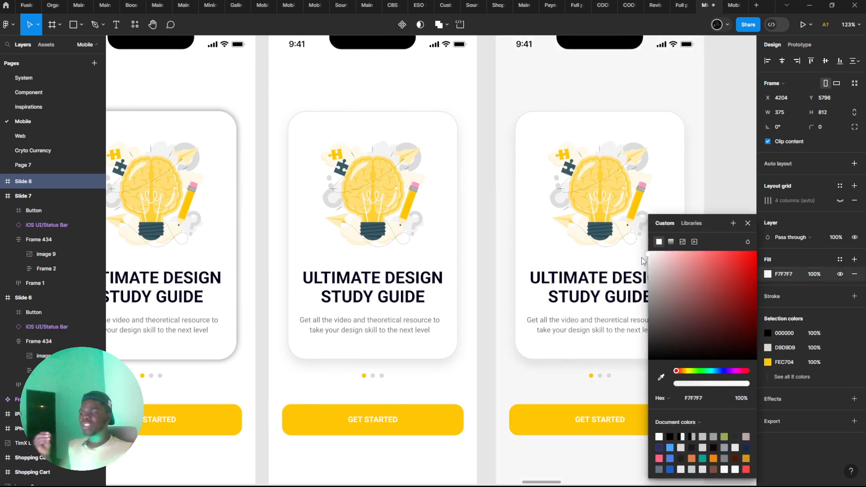
click(640, 258)
scroll(632, 260, right, 2)
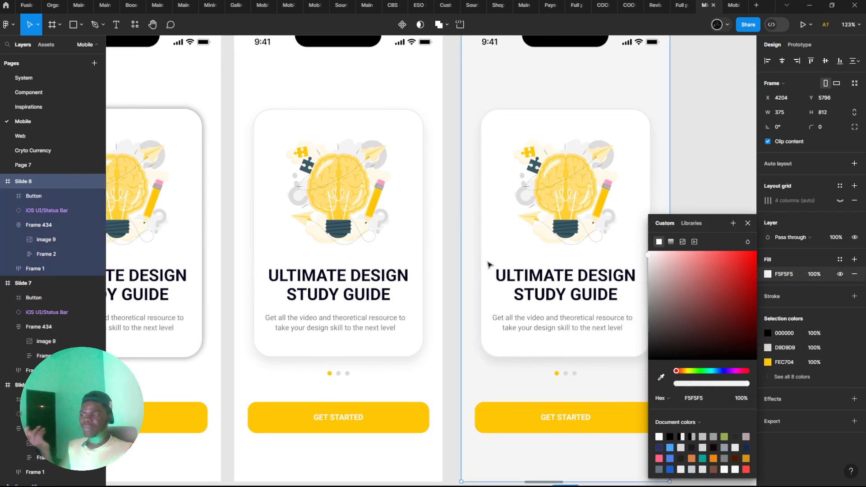
click(705, 271)
drag(702, 278, 707, 304)
Hide the drop shadow and remove the stroke of Slide 8's card
click(580, 257)
scroll(785, 352, down, 3)
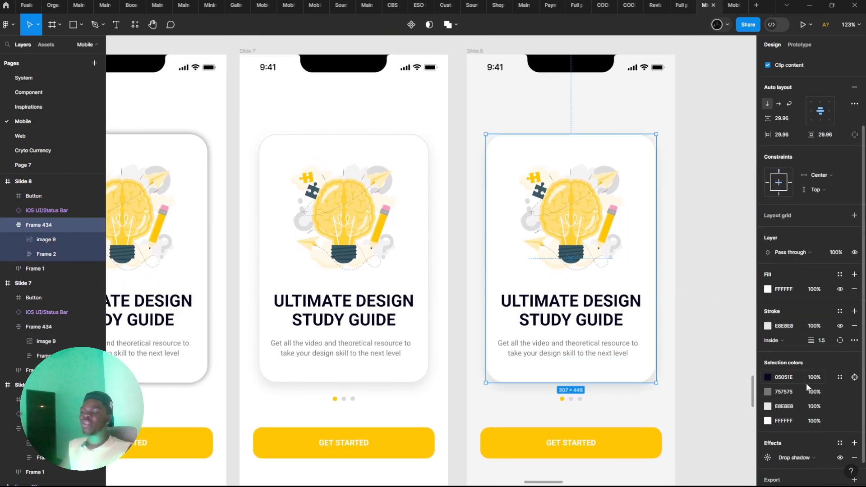
click(840, 457)
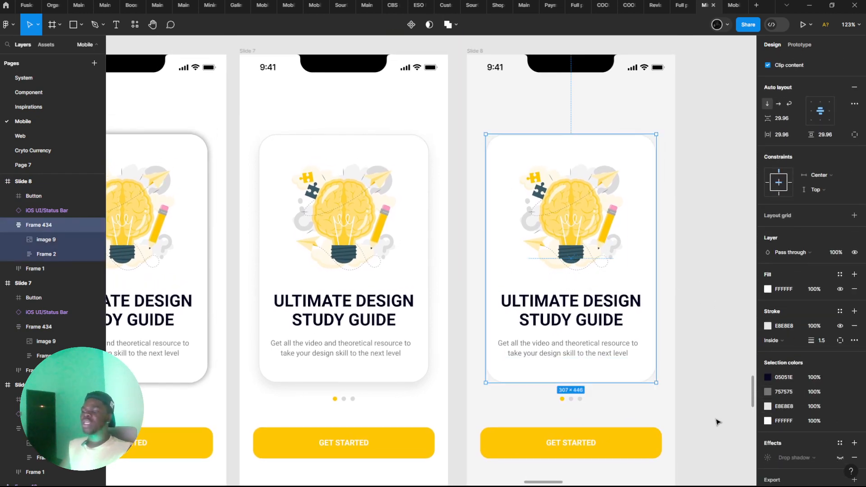
click(692, 322)
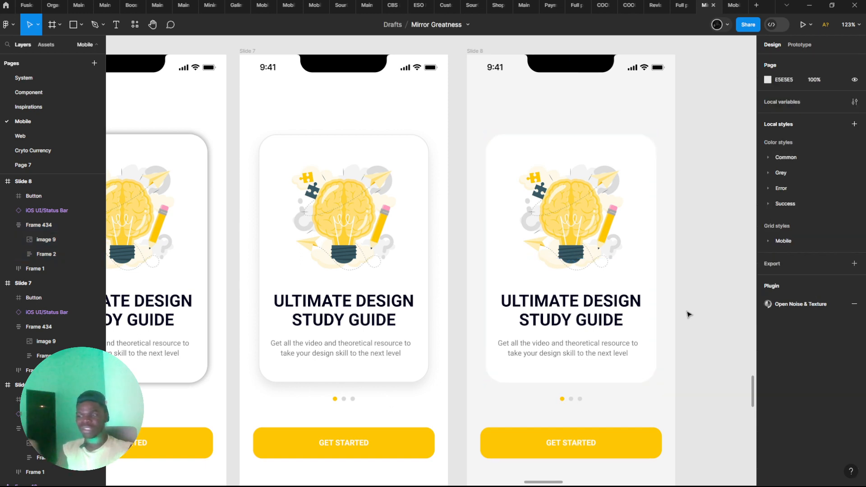
Examine Slide 8's background fill colour and compare its card with the one on Slide 7
click(642, 401)
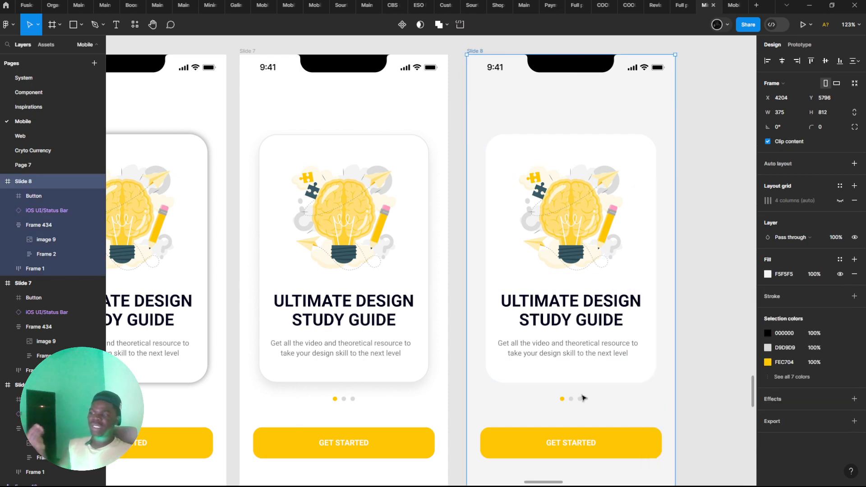
click(767, 273)
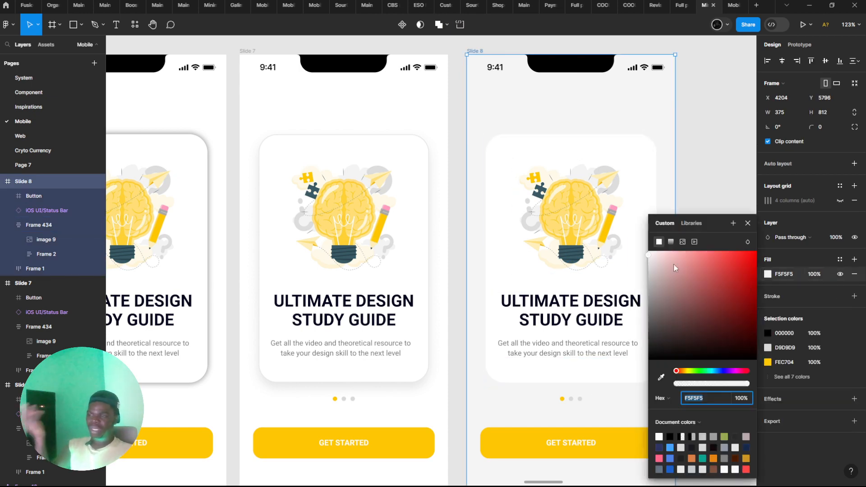
right_click(519, 102)
click(490, 111)
click(767, 275)
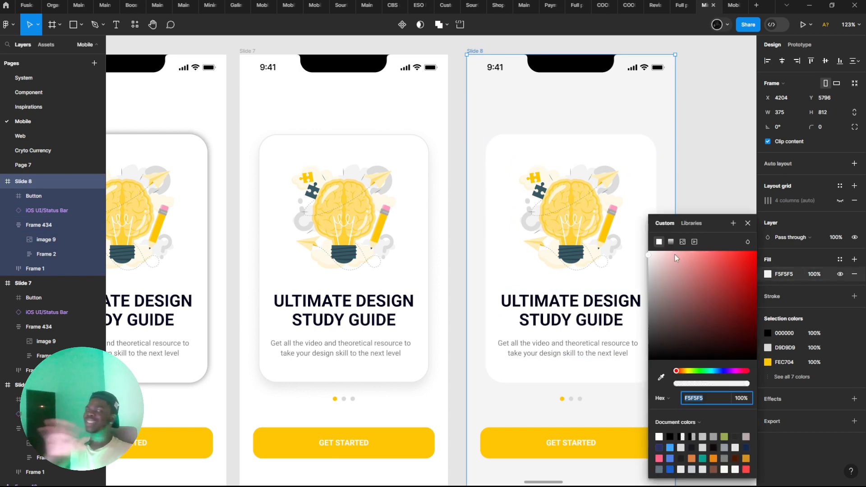
scroll(473, 156, right, 1)
click(414, 132)
scroll(436, 156, down, 1)
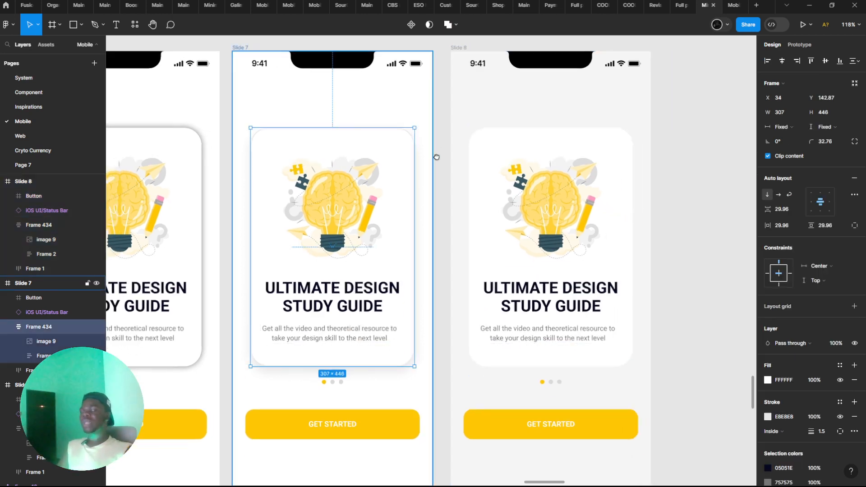
scroll(437, 156, up, 1)
Make the drop shadow of Slide 8's card visible again
click(536, 200)
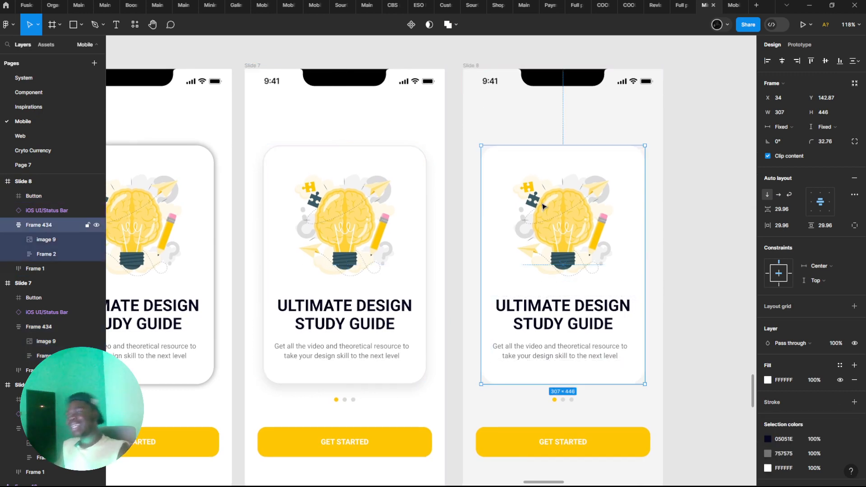
scroll(536, 199, right, 1)
scroll(775, 396, down, 2)
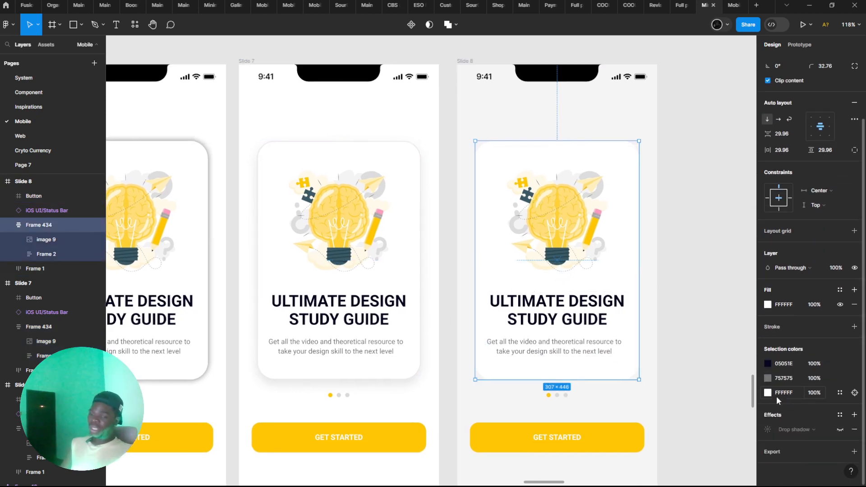
click(835, 429)
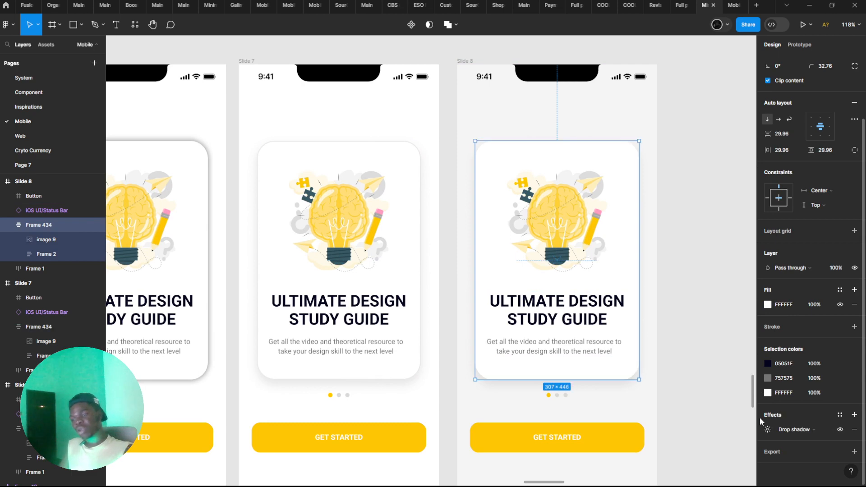
click(668, 351)
Lower the opacity of the drop shadow on Slide 8's card to 6%
click(581, 326)
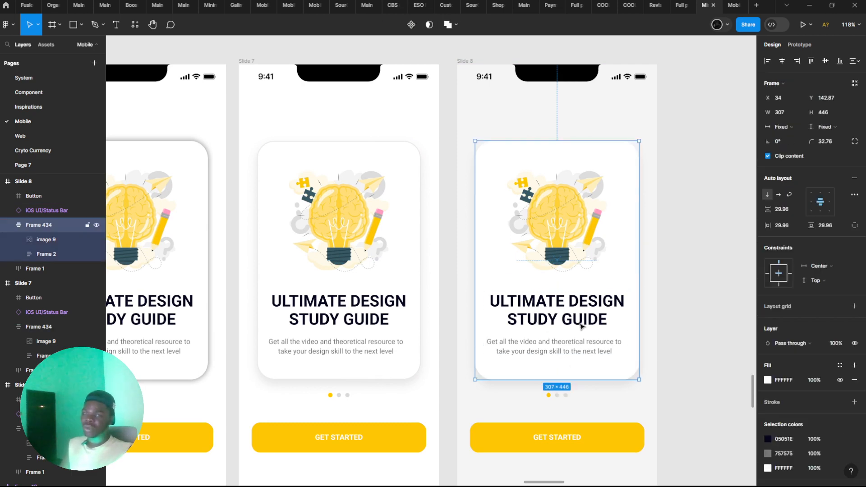
scroll(743, 432, down, 1)
click(768, 459)
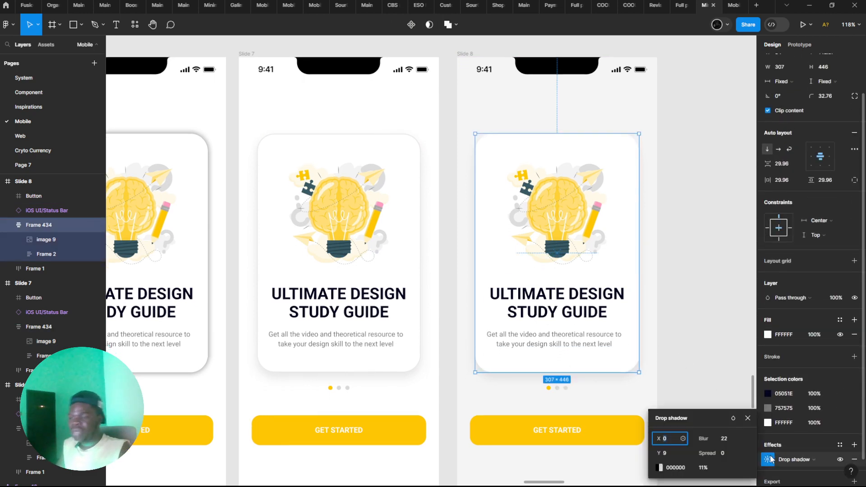
click(697, 469)
text(7)
key(Return)
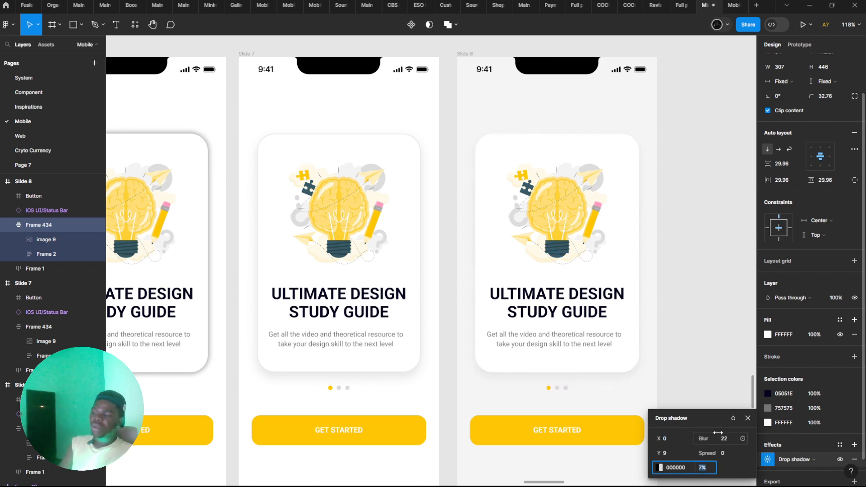
Try a blur of 4 on the drop shadow of Slide 8's card, and settle on 24
click(722, 437)
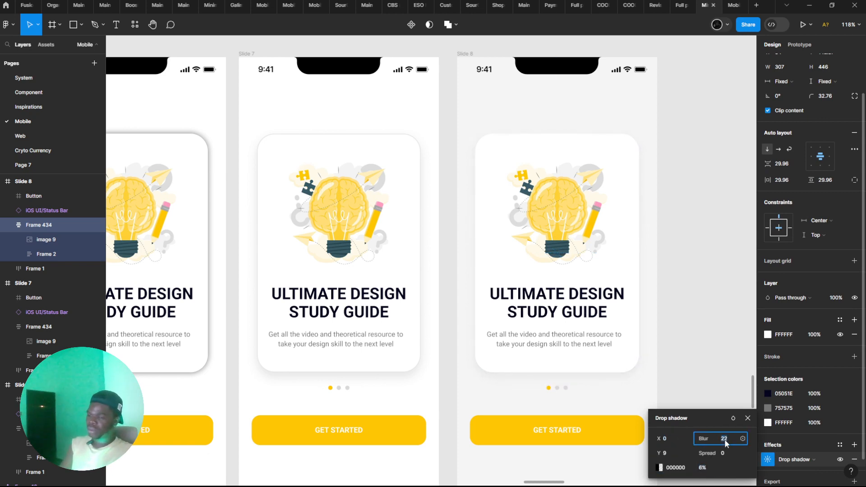
text(0)
key(Return)
text(10)
key(Return)
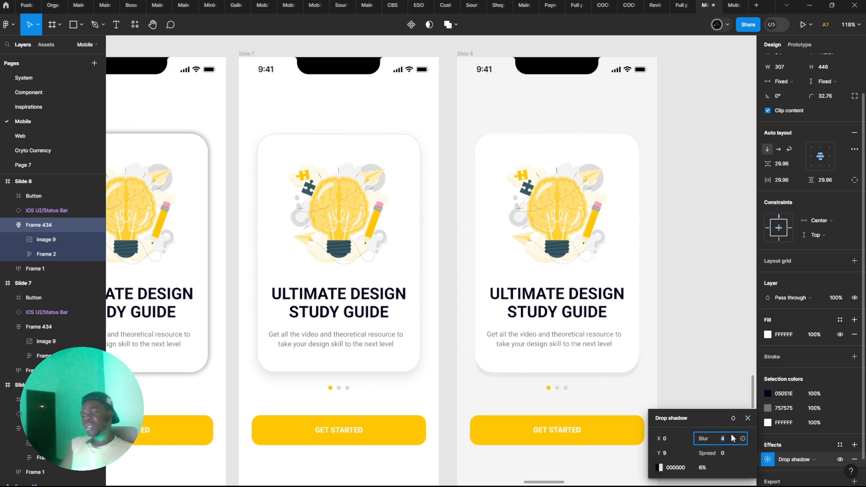
text(22)
key(Return)
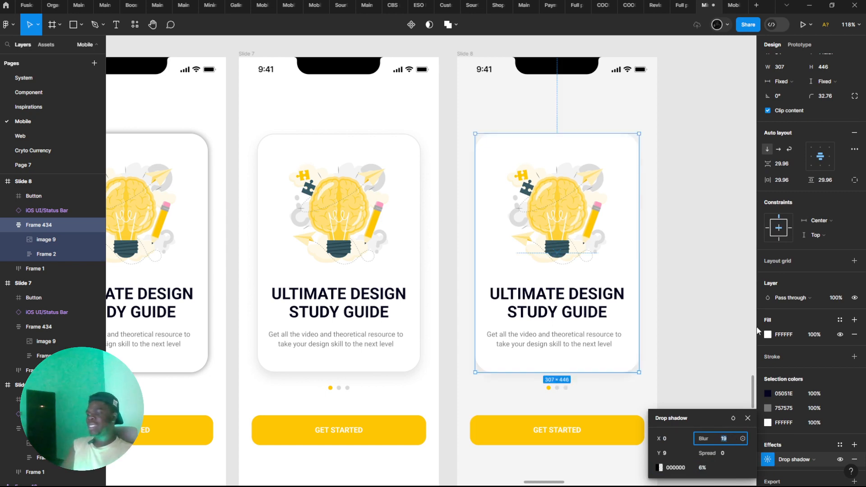
Fine-tune the light grey background fill of the Slide 8 frame with the colour picker
right_click(630, 396)
key(Escape)
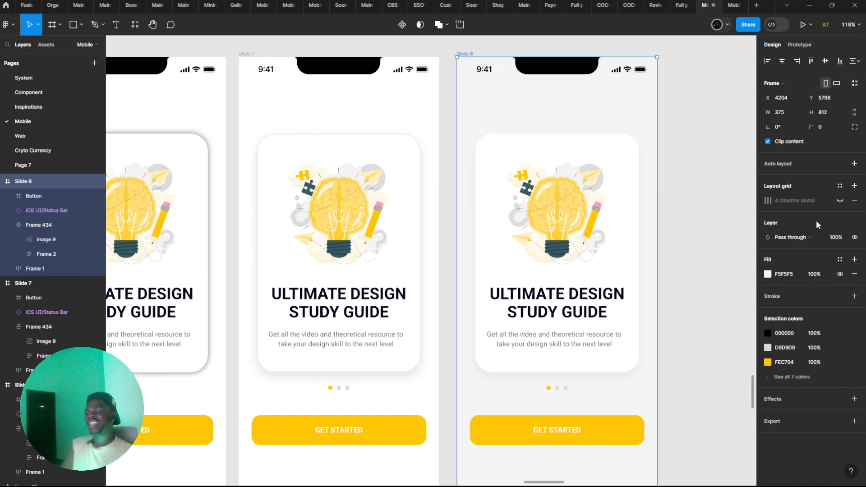
click(766, 275)
drag(649, 257, 629, 259)
click(622, 159)
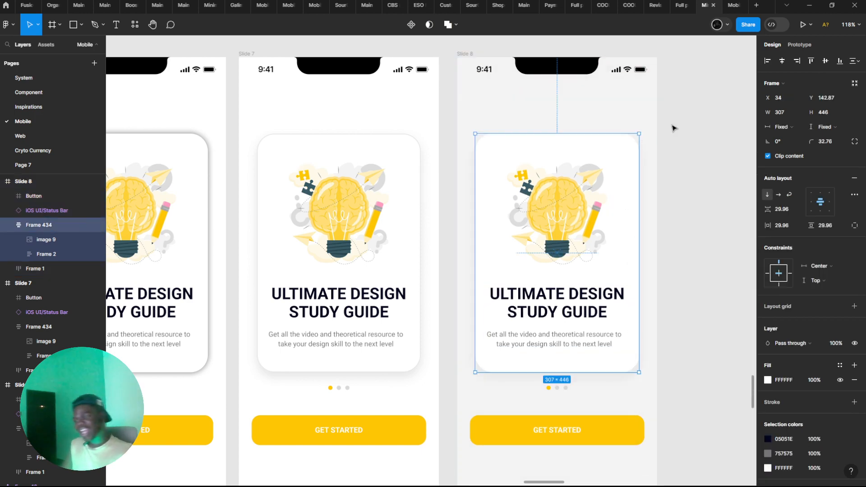
Compare the card shadows and backgrounds across Slides 6, 7 and 8
click(672, 130)
scroll(672, 148, down, 2)
scroll(603, 203, left, 2)
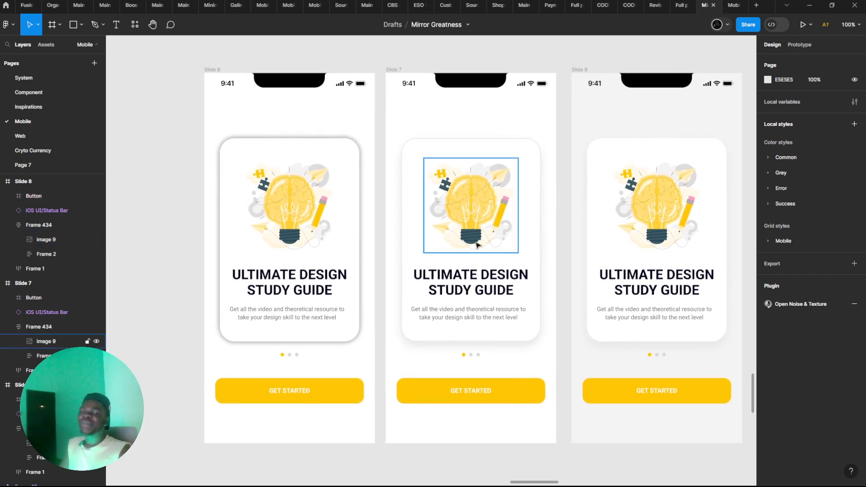
scroll(544, 259, up, 3)
scroll(544, 259, right, 8)
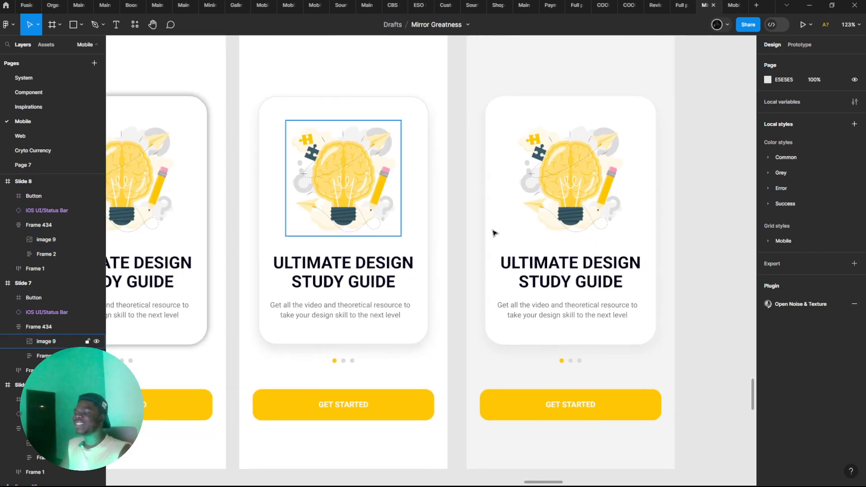
Raise the blur of the drop shadow on Slide 8's card to 26
scroll(381, 176, up, 1)
click(380, 177)
scroll(775, 419, down, 2)
click(767, 430)
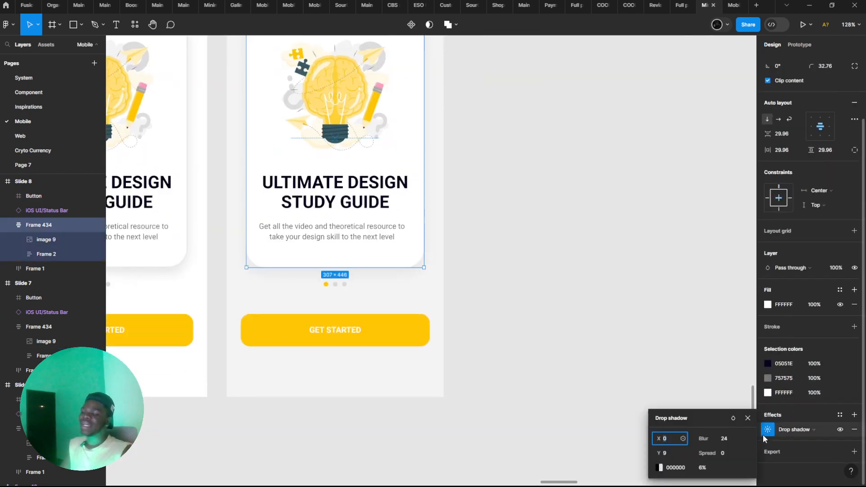
click(725, 439)
key(Up)
key(Up)
key(Up)
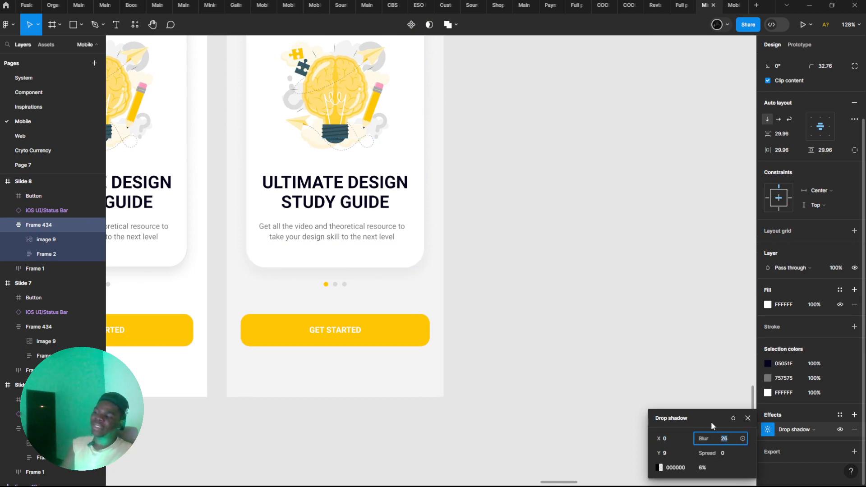
drag(566, 270, 693, 341)
click(651, 249)
Compare the card shadows and frame backgrounds of Slides 6, 7 and 8 side by side
scroll(657, 350, down, 1)
scroll(725, 335, down, 1)
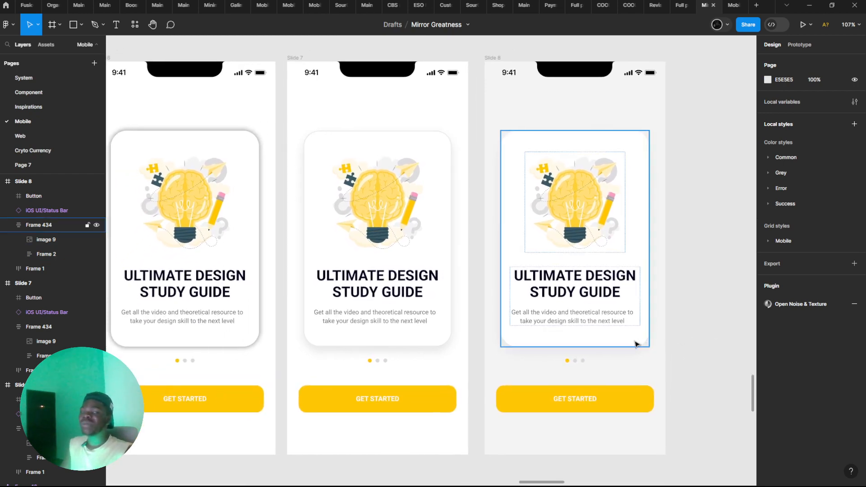
drag(635, 344, 655, 340)
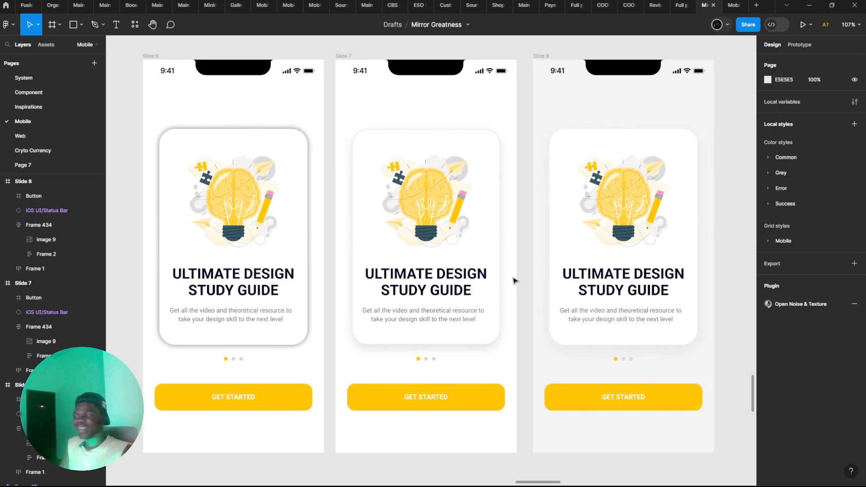
drag(513, 277, 509, 281)
scroll(520, 274, up, 1)
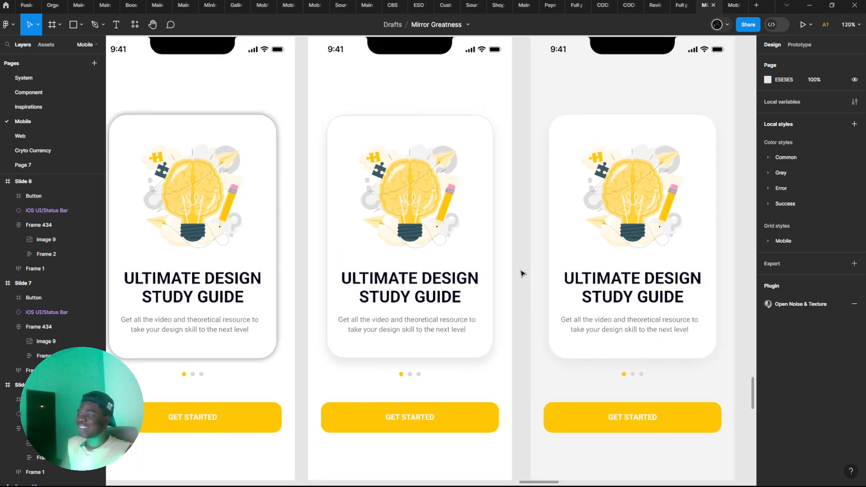
scroll(521, 273, down, 5)
scroll(536, 276, up, 3)
drag(537, 278, 358, 278)
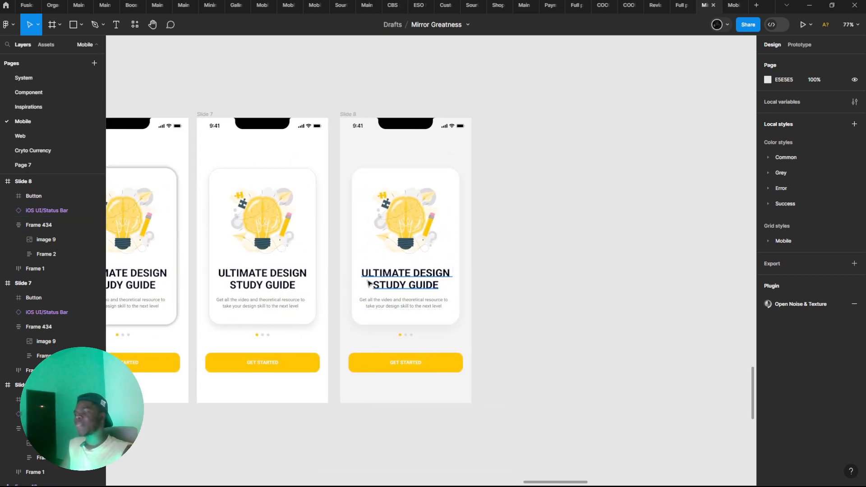
drag(419, 303, 518, 317)
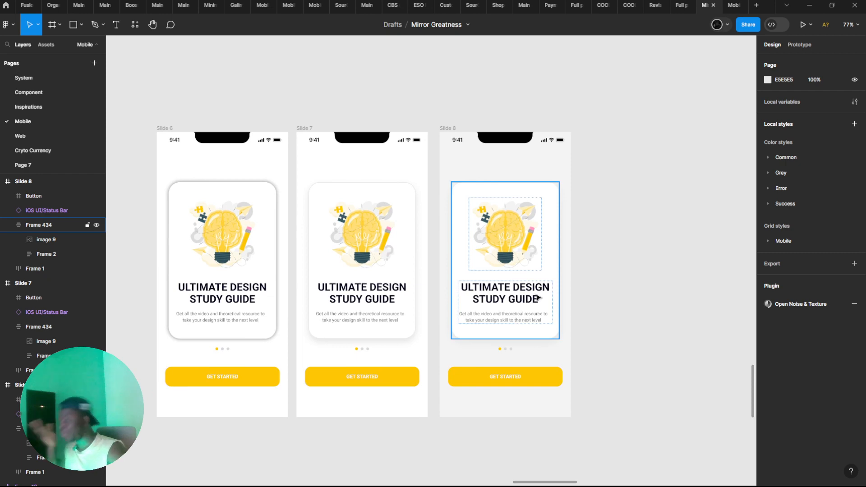
Inspect the edges and shadows of the cards on Slides 6, 7 and 8 up close, starting from Slide 7's card
click(356, 279)
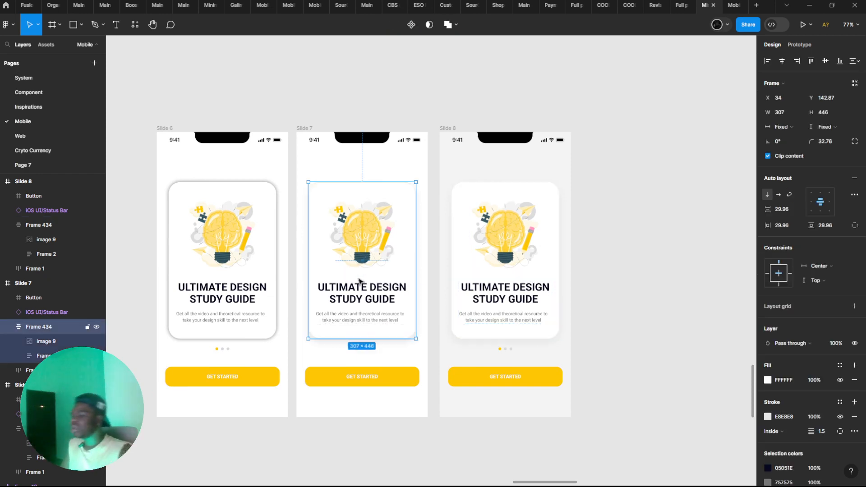
scroll(397, 277, up, 3)
drag(500, 270, 703, 227)
scroll(361, 217, up, 4)
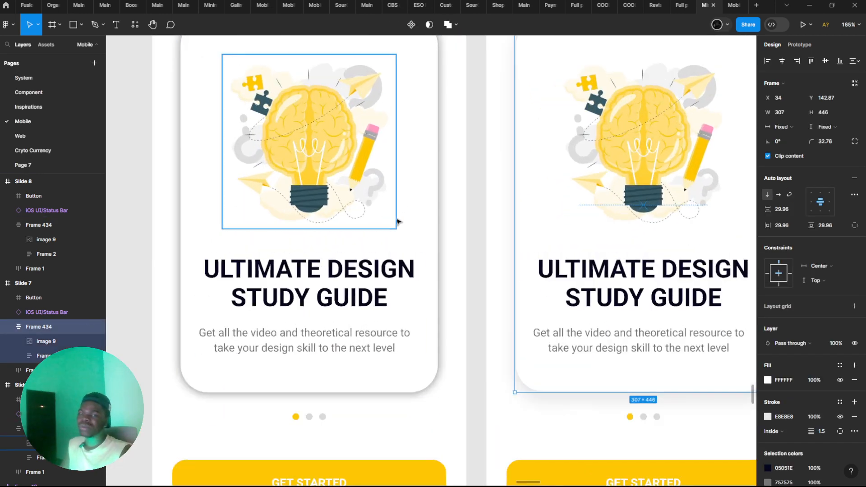
drag(439, 247, 326, 141)
drag(443, 198, 289, 252)
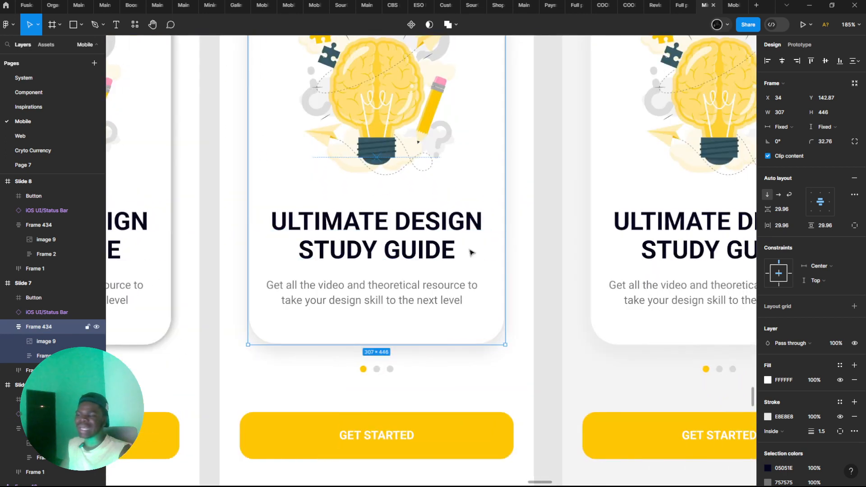
drag(470, 251, 260, 241)
click(409, 247)
drag(408, 246, 608, 234)
click(391, 246)
scroll(667, 391, down, 2)
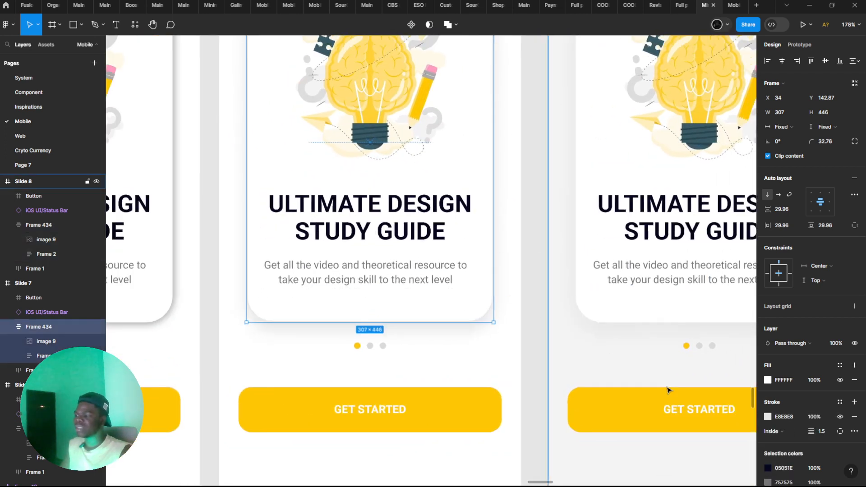
drag(445, 332, 432, 362)
drag(603, 333, 336, 298)
scroll(336, 298, up, 1)
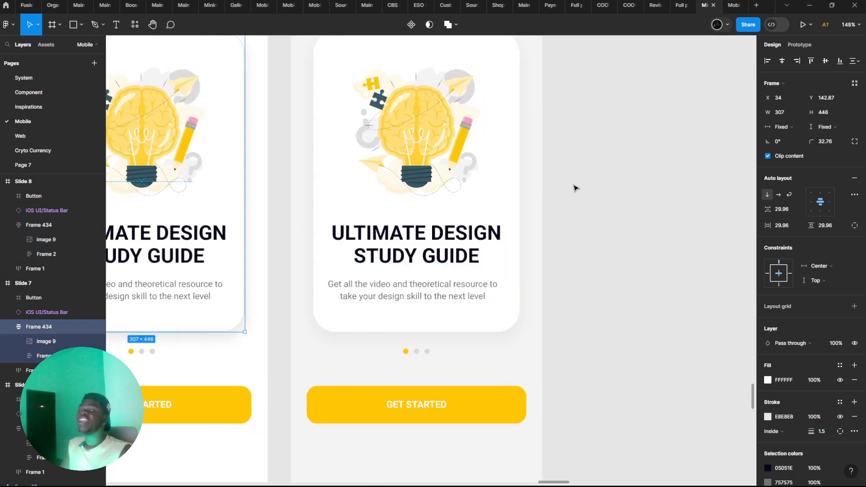
drag(574, 188, 441, 220)
Draw a rectangle about 320 × 444 over Slide 8's card and send it to the back of the frame
click(371, 200)
scroll(767, 343, down, 2)
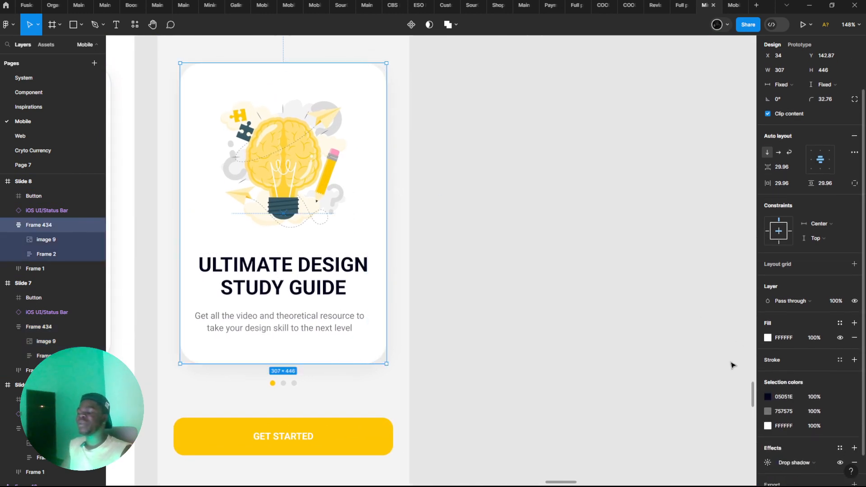
click(72, 25)
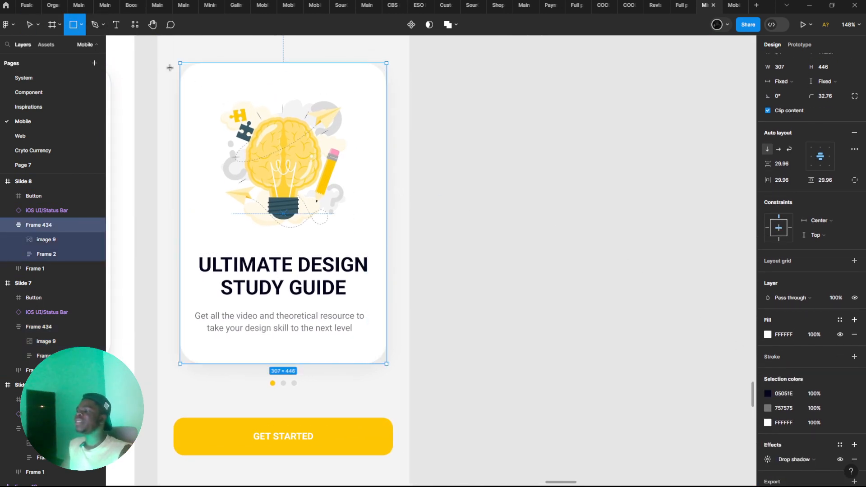
drag(175, 68, 289, 252)
drag(375, 348, 485, 338)
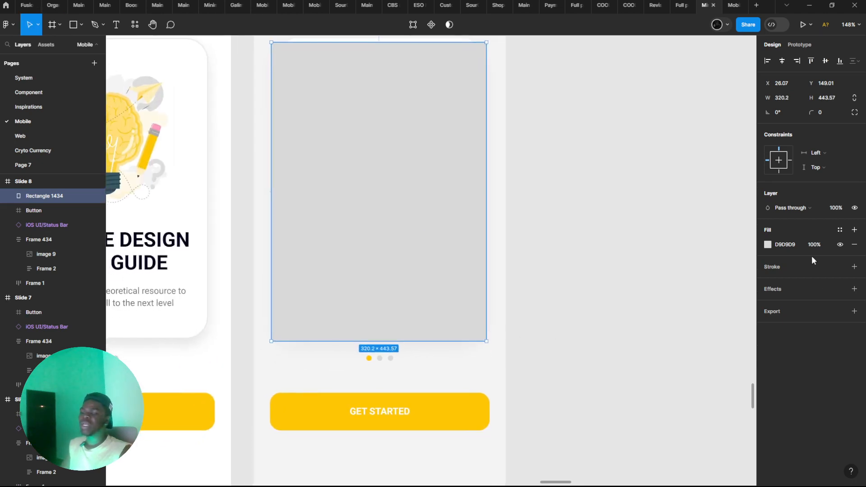
key(bracketleft)
scroll(595, 242, up, 2)
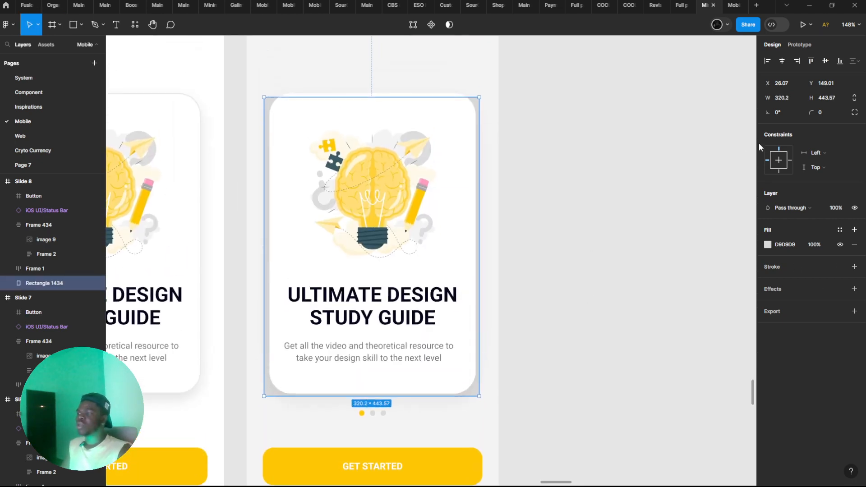
Try a corner radius of 46 on the rectangle, settle on 35, and extend its upper and lower edges to a height of about 463
click(820, 113)
text(46)
key(Return)
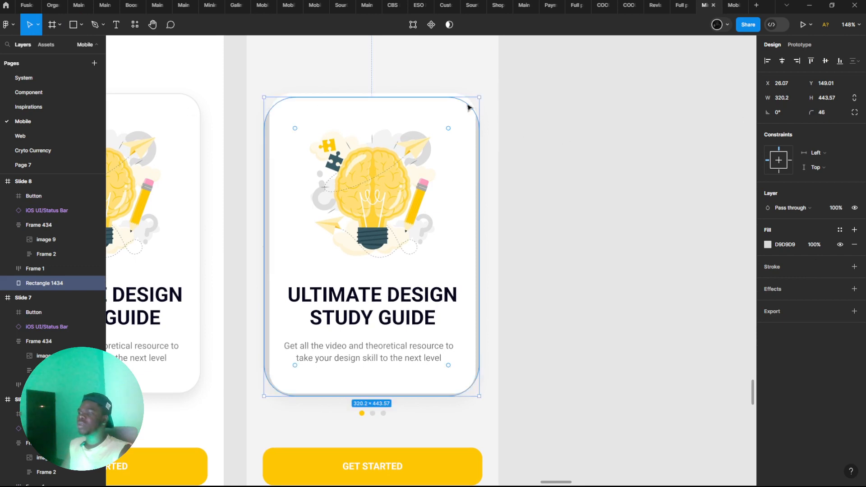
drag(414, 97, 412, 88)
drag(805, 117, 732, 101)
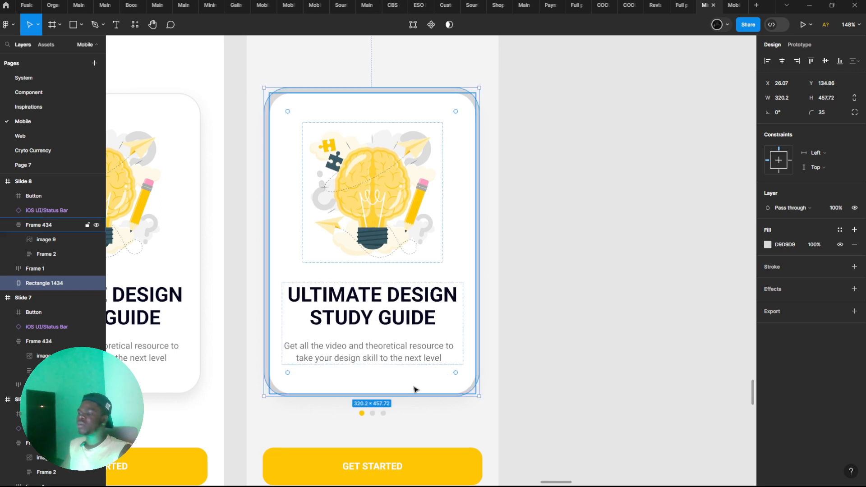
drag(409, 396, 409, 400)
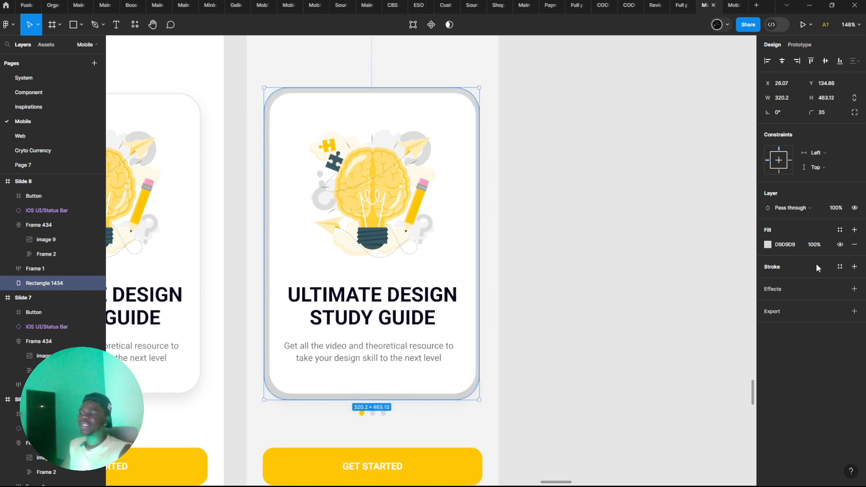
Add an effect to the rectangle behind Slide 8's card, make it a layer blur, and open its settings
click(854, 288)
click(821, 303)
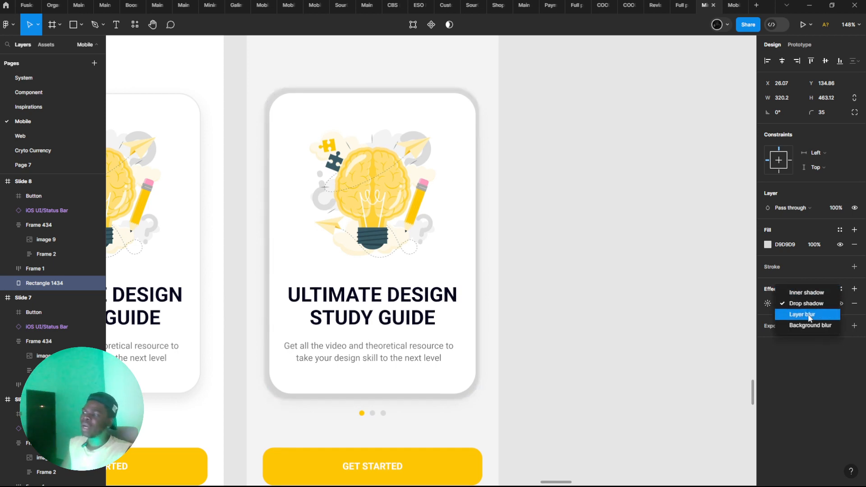
click(809, 314)
click(767, 303)
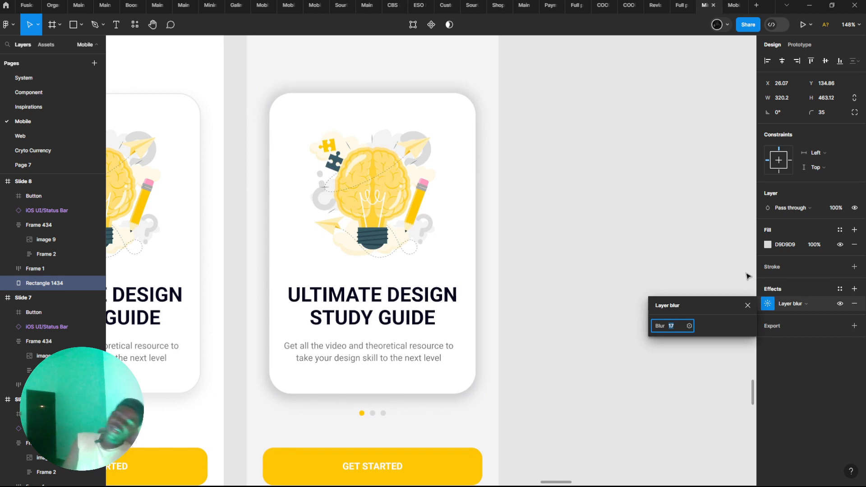
Raise the rectangle's layer blur to 31
key(Up)
key(Up)
key(Up)
key(Up)
key(Up)
key(Up)
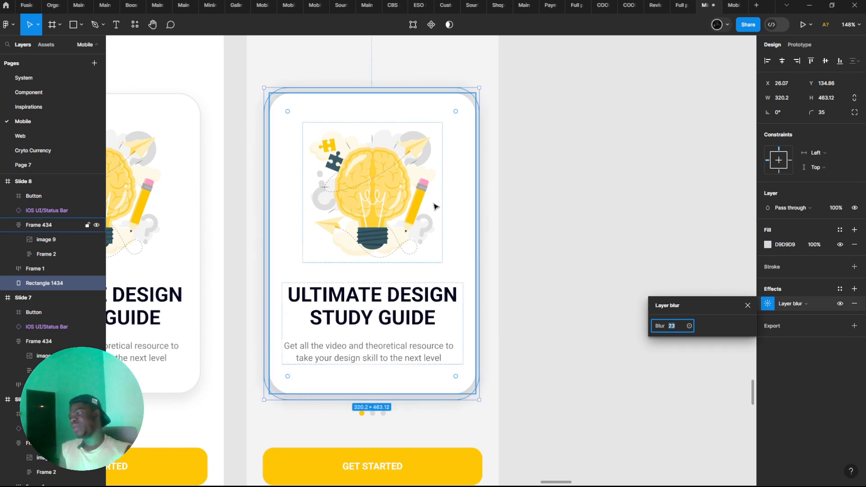
key(Up)
key(Up)
key(Up)
key(Up)
key(Up)
key(Up)
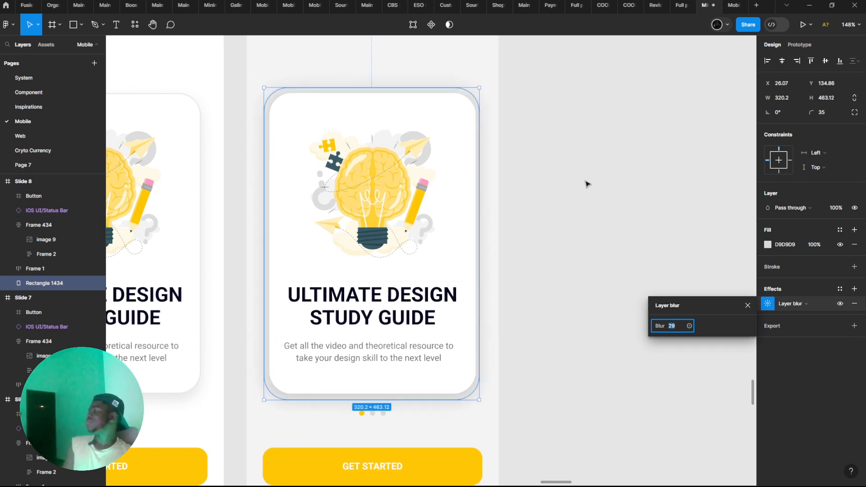
click(604, 170)
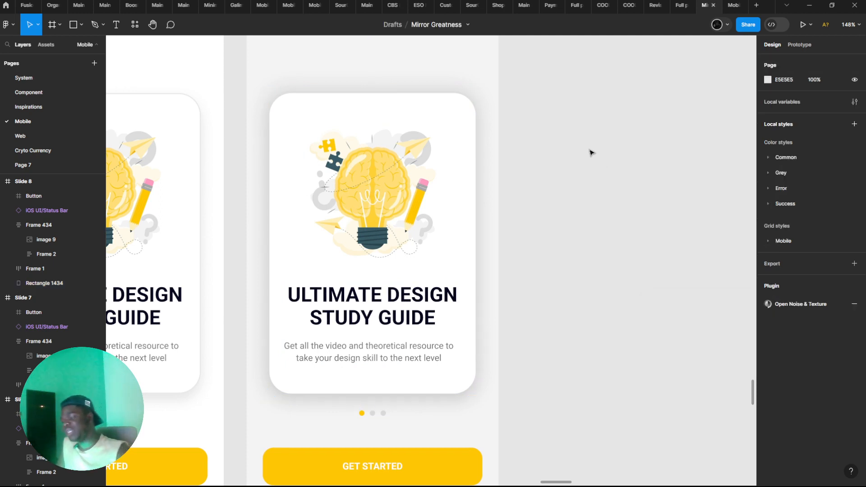
key(ctrl+z)
click(769, 307)
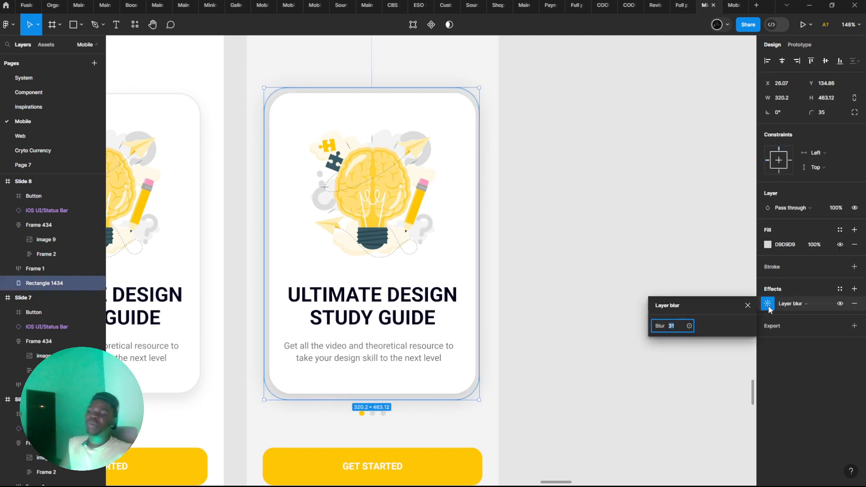
Lower the fill opacity of the blurred rectangle behind Slide 8's card to 85%
click(813, 245)
text(88)
key(Return)
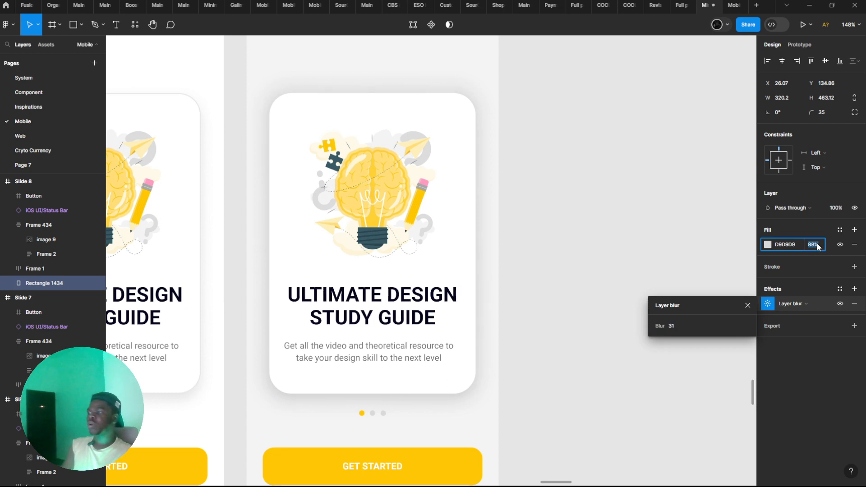
click(598, 255)
click(455, 266)
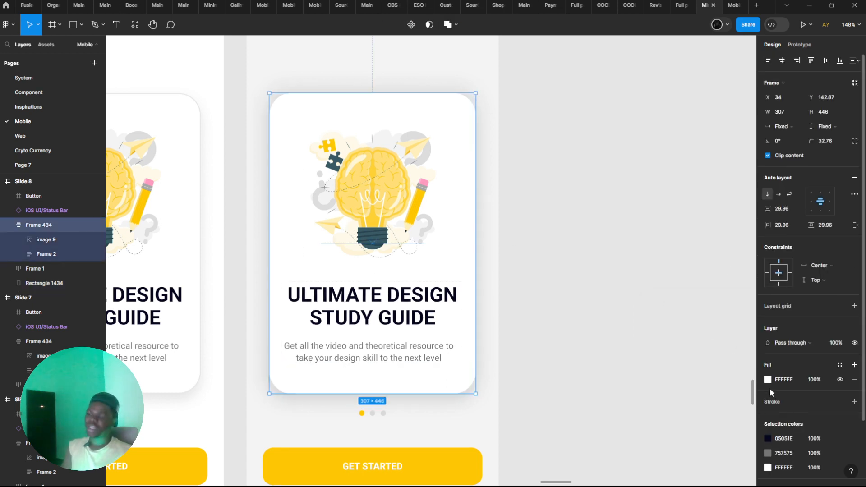
scroll(769, 392, down, 3)
click(682, 357)
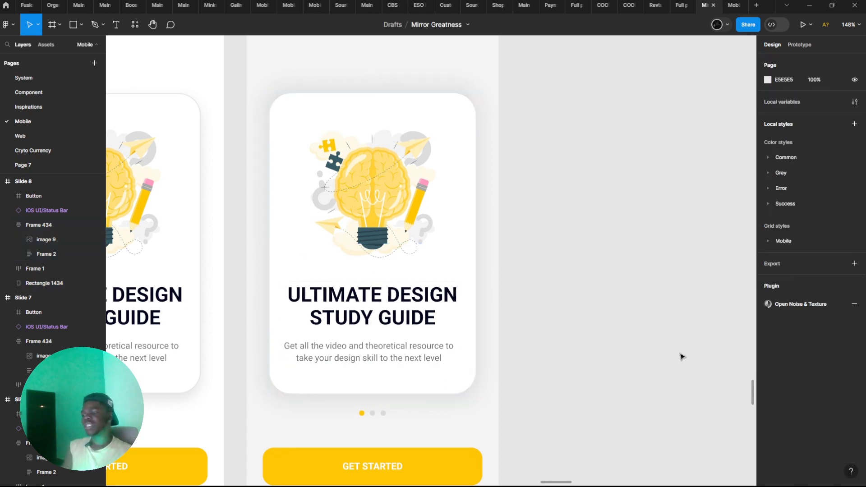
Reselect the blurred rectangle behind Slide 8's card and reduce its fill opacity to 69%
scroll(601, 290, down, 5)
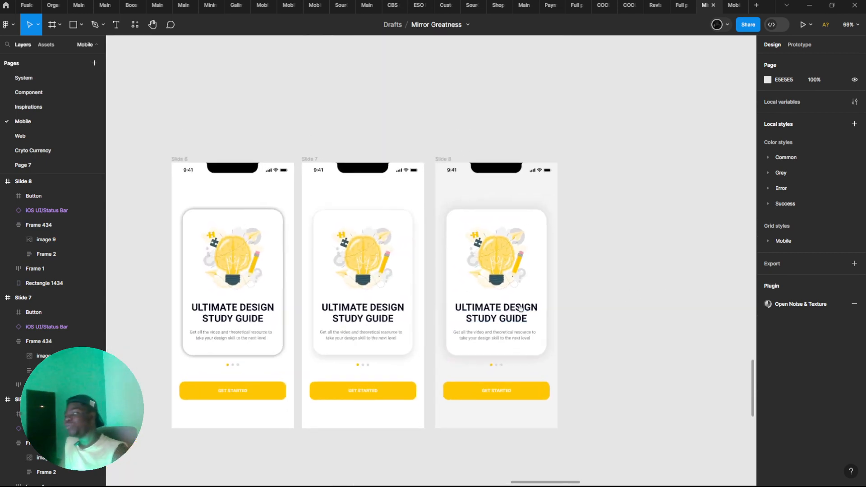
scroll(514, 303, up, 1)
click(499, 184)
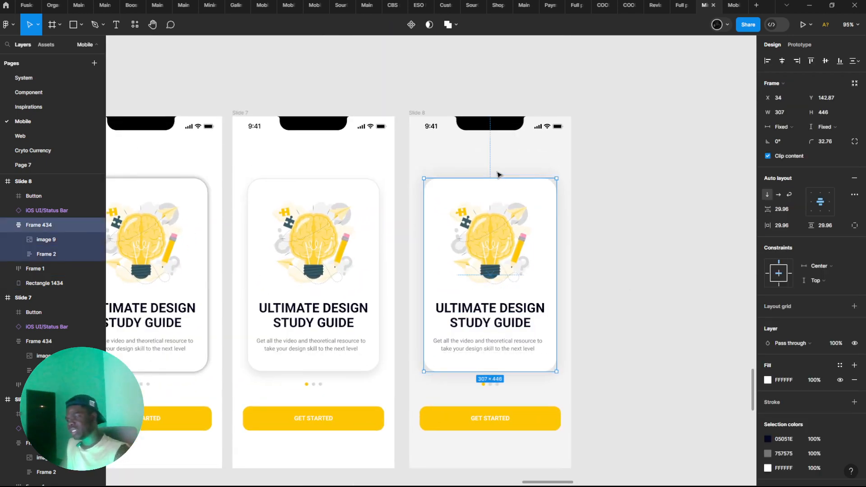
click(498, 173)
click(501, 178)
click(812, 244)
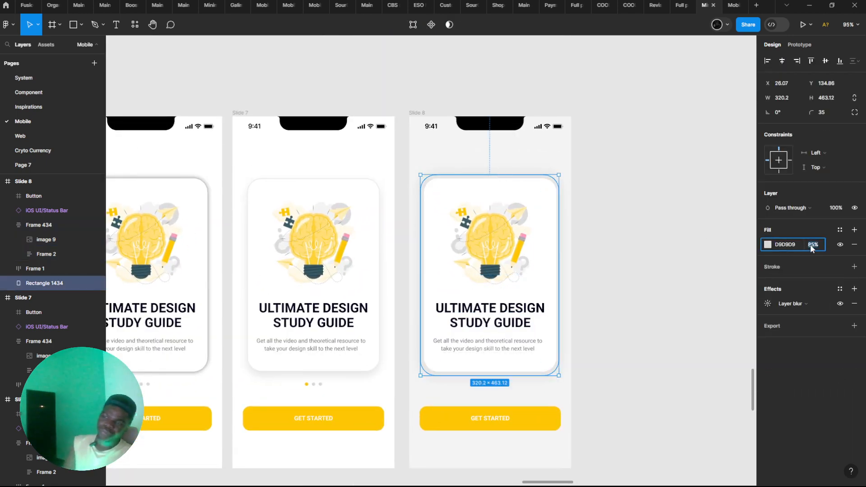
key(Down)
key(Down)
key(Down)
key(Down)
key(Down)
key(Down)
key(Down)
key(Down)
key(Down)
key(Down)
key(Down)
key(Down)
key(Down)
key(Down)
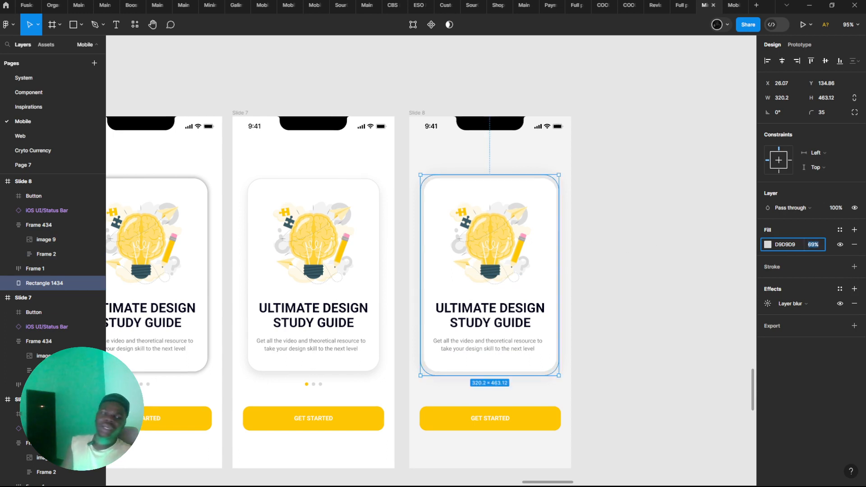